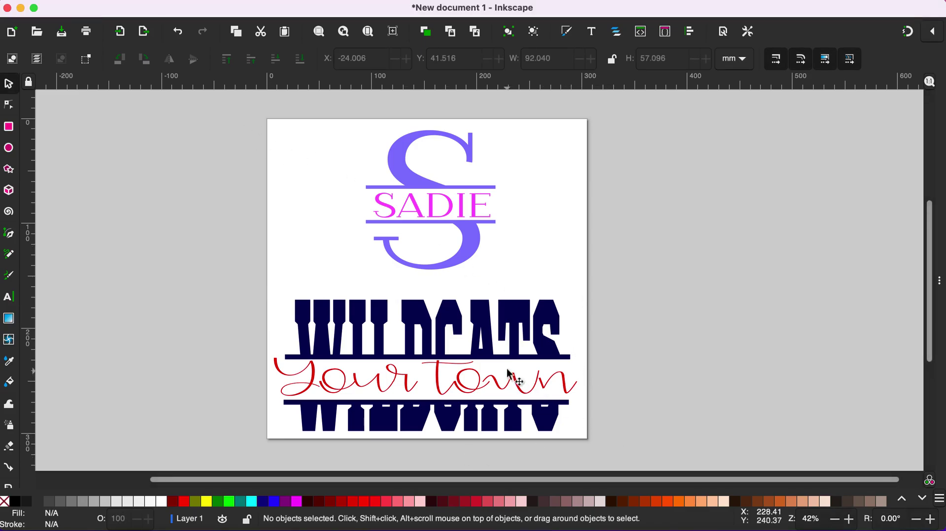
- Select all the existing artwork and delete it, leaving a blank page
key(super+a)
key(BackSpace)
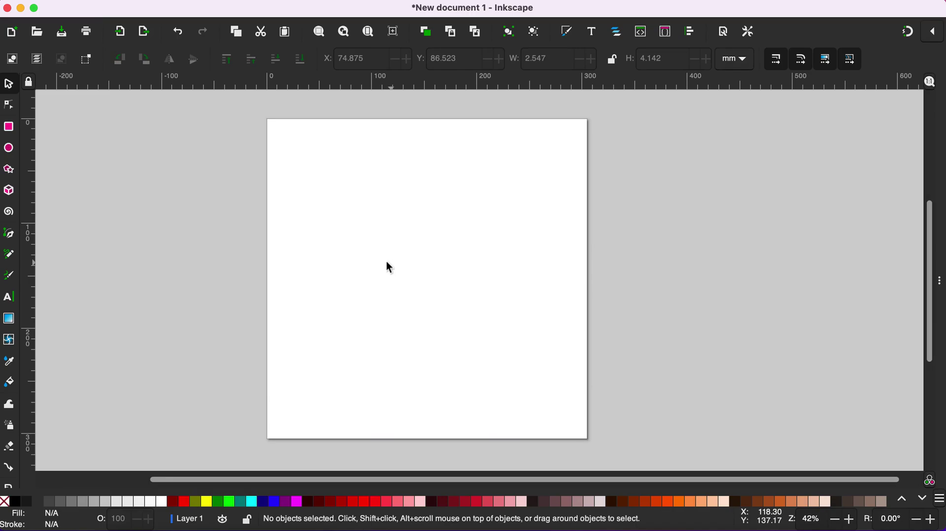
- Create a text object with a capital S and scale it up large
click(10, 299)
click(362, 193)
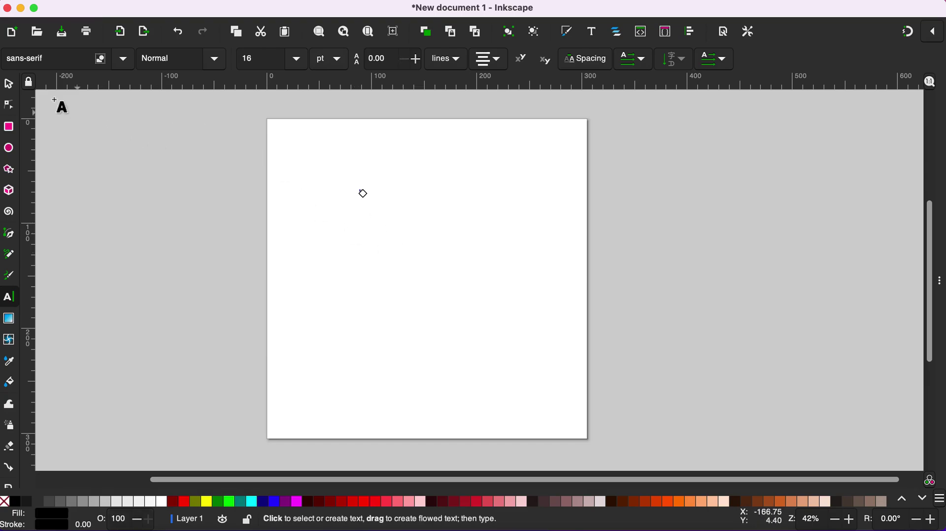
click(10, 86)
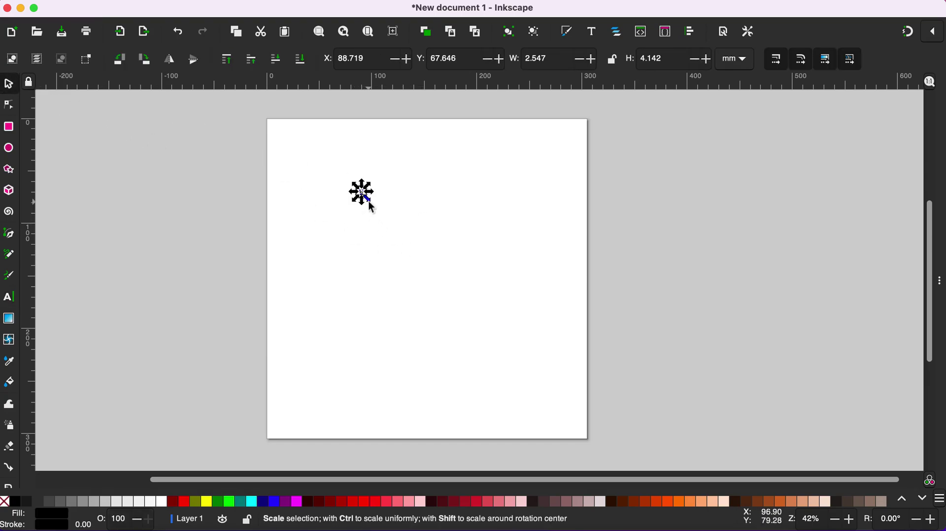
drag(369, 201, 483, 338)
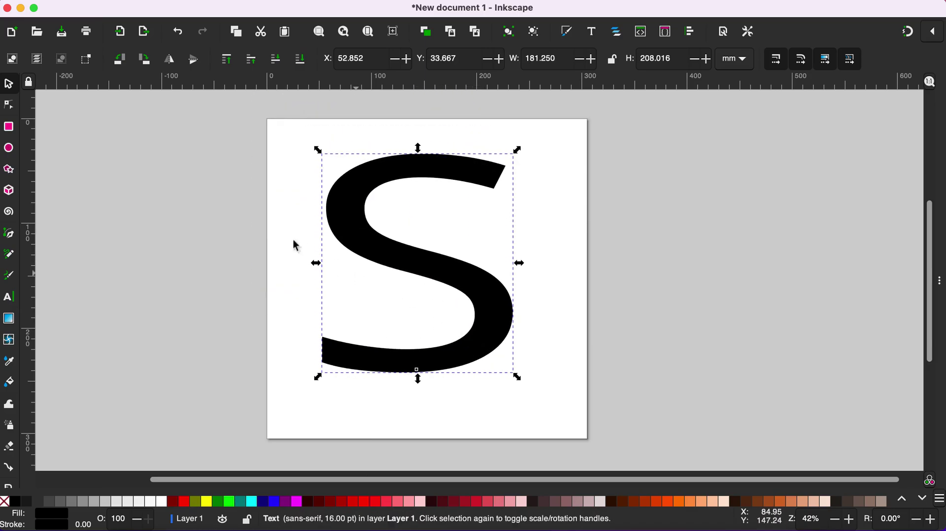
- Change the S's font family to Sofia
double_click(359, 226)
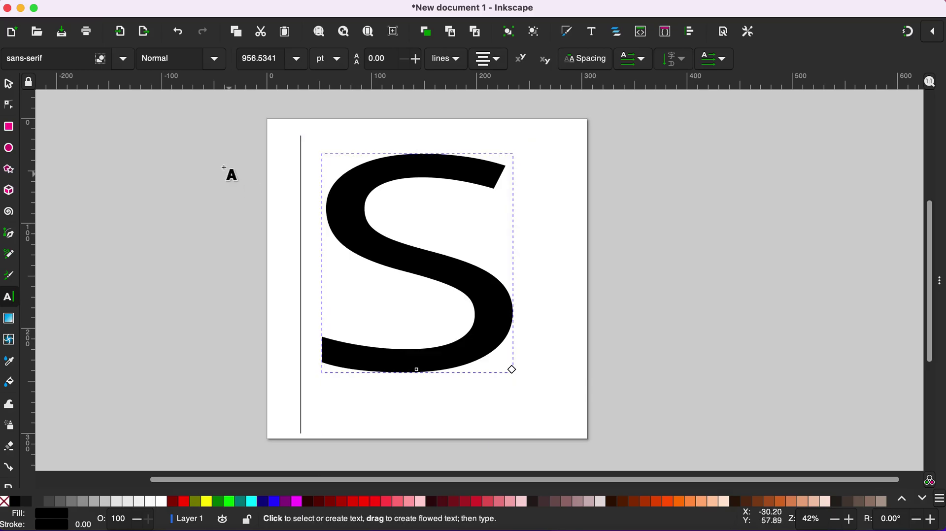
click(122, 60)
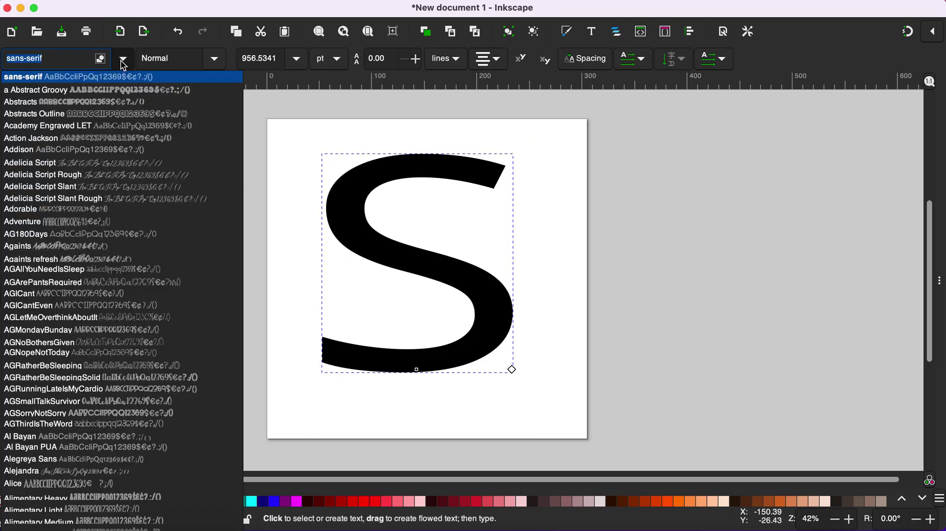
click(51, 51)
text(sof)
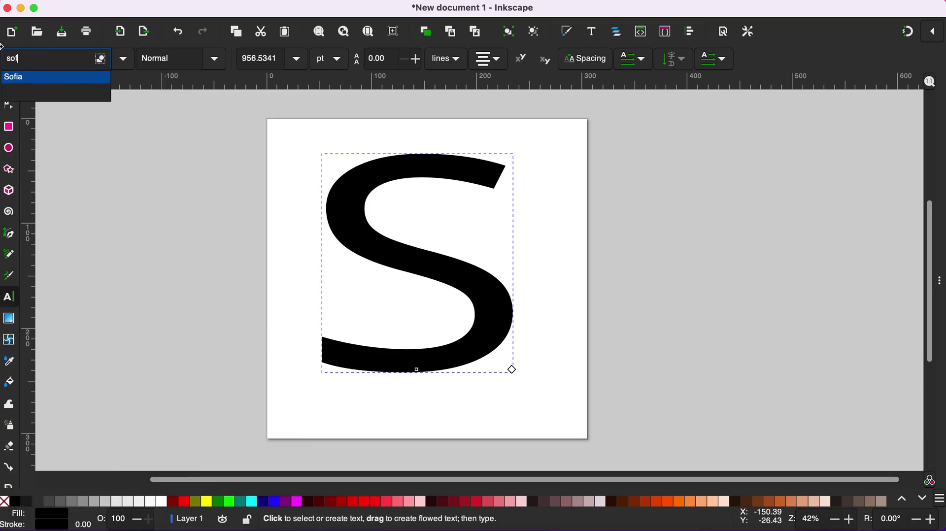
click(27, 77)
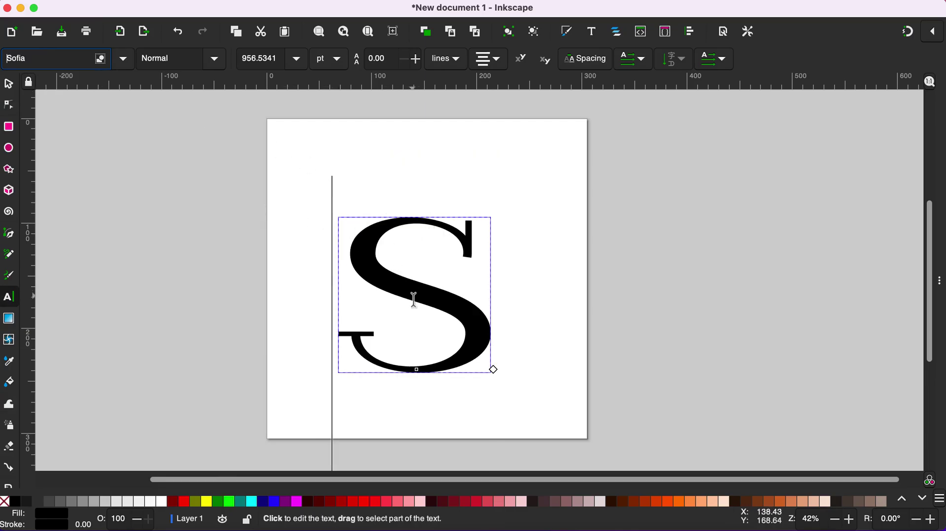
- Stretch the S taller to about 214.657 mm and nudge it right and down
click(8, 84)
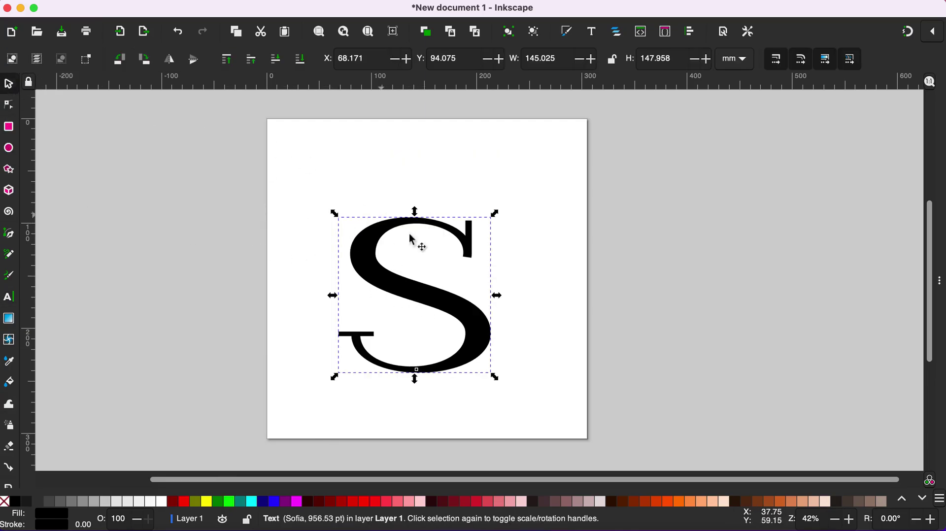
drag(415, 212, 417, 148)
drag(454, 269, 473, 287)
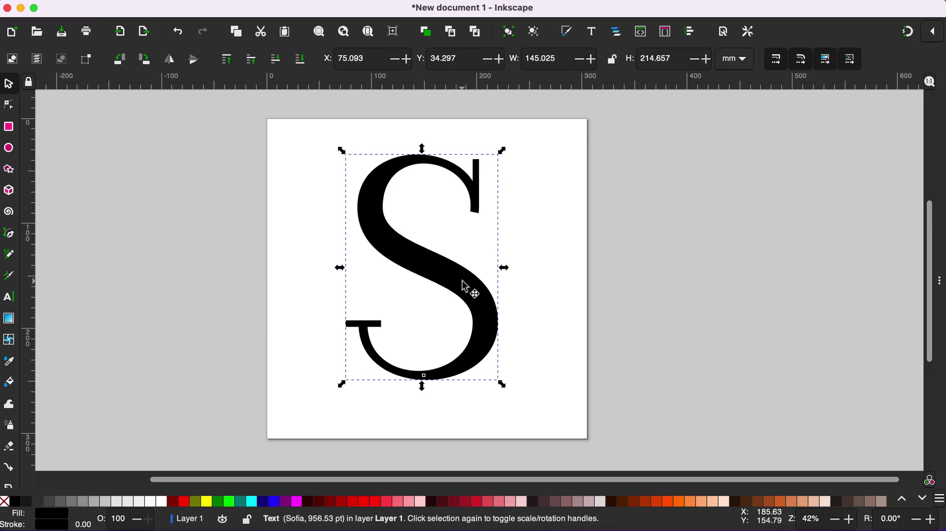
- Draw a wide black bar, about 239.739 × 28.945 mm, across the middle of the S
click(9, 128)
drag(296, 237, 550, 268)
click(9, 84)
drag(468, 262, 489, 303)
click(640, 310)
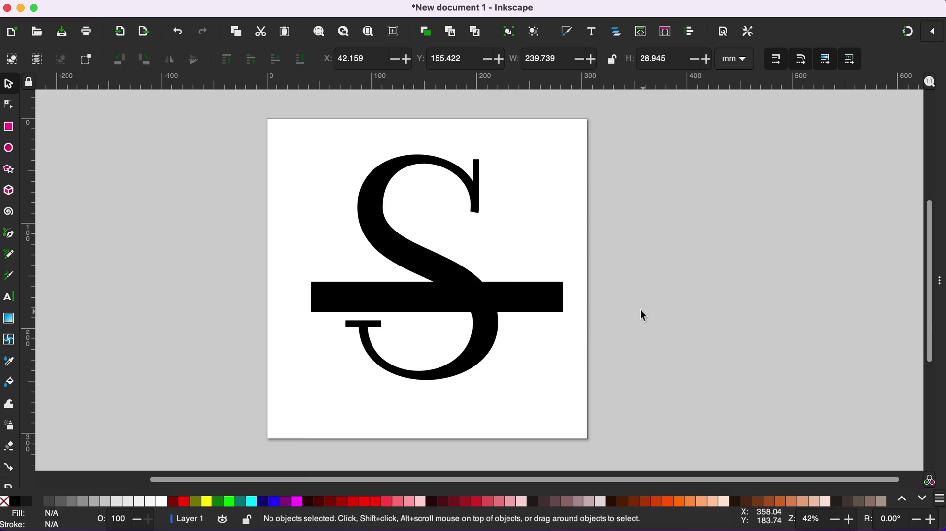
- Subtract the bar from the S with Path > Difference
click(368, 206)
shift+click(323, 295)
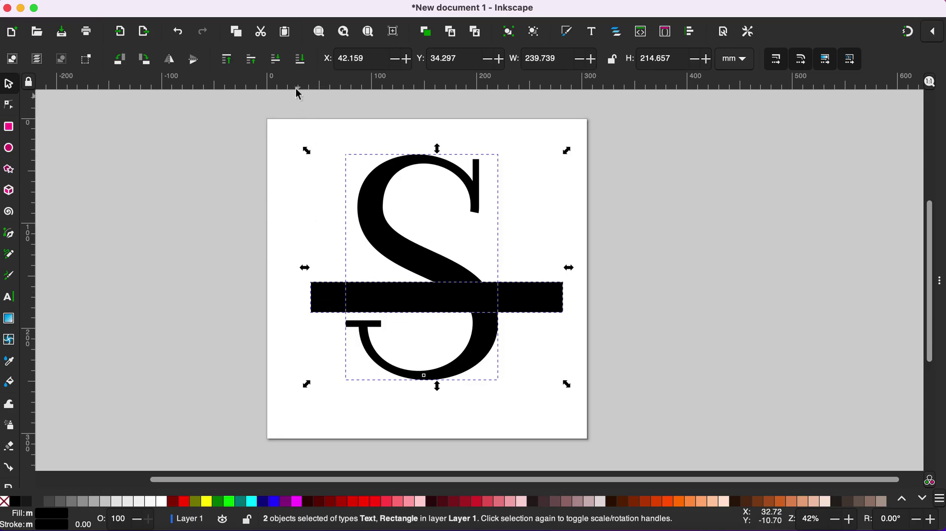
click(253, 0)
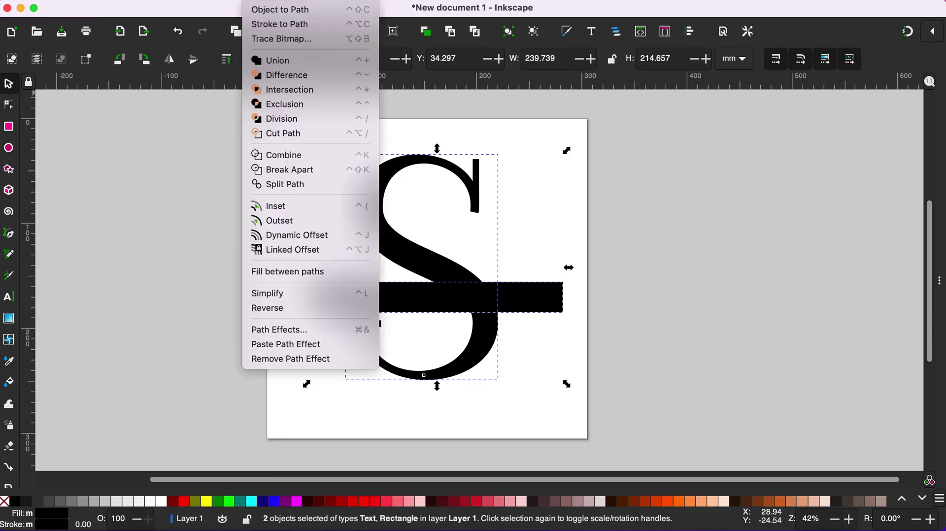
click(292, 78)
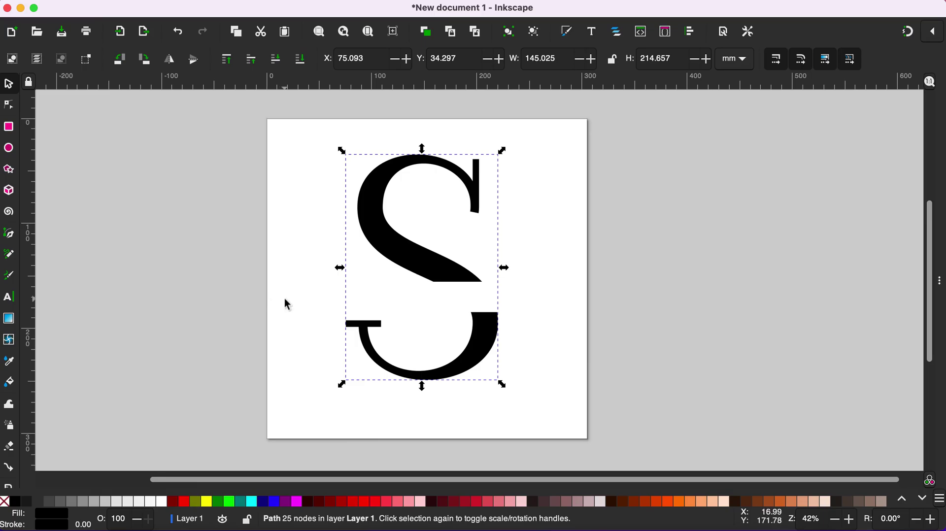
- Break the S apart and move the upper half up and the lower half down
click(258, 0)
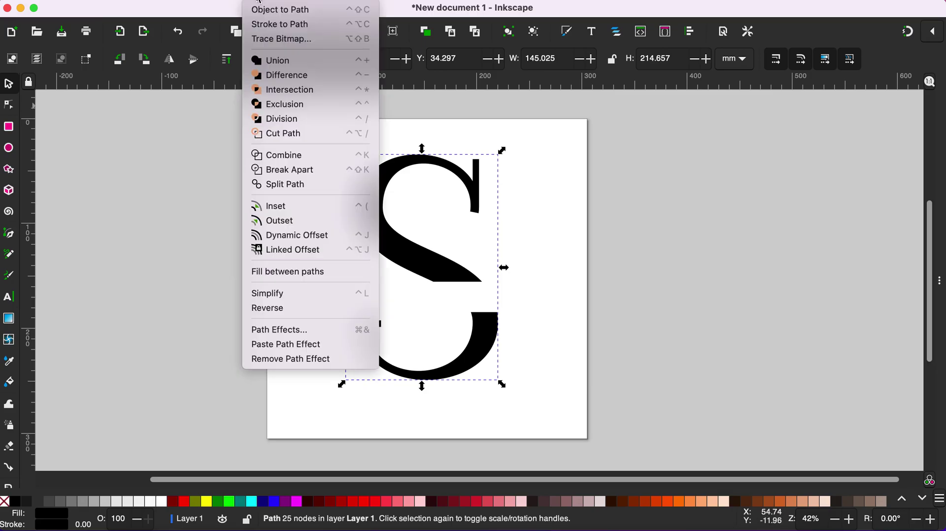
click(303, 170)
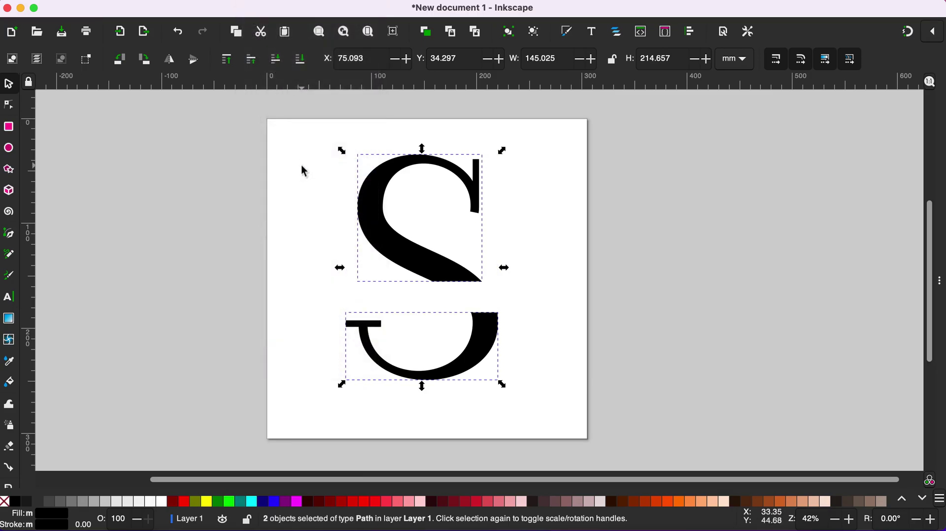
click(297, 277)
click(400, 258)
drag(400, 257, 400, 235)
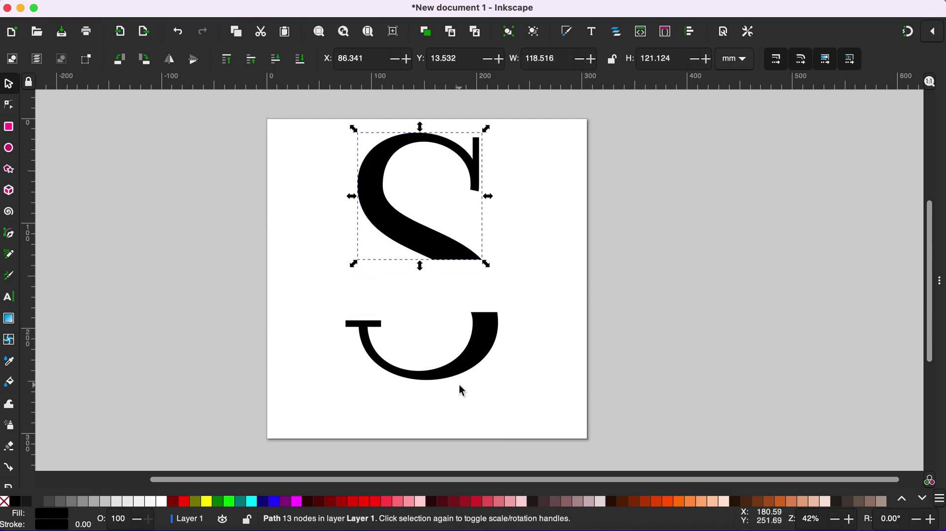
drag(470, 367, 471, 380)
click(436, 299)
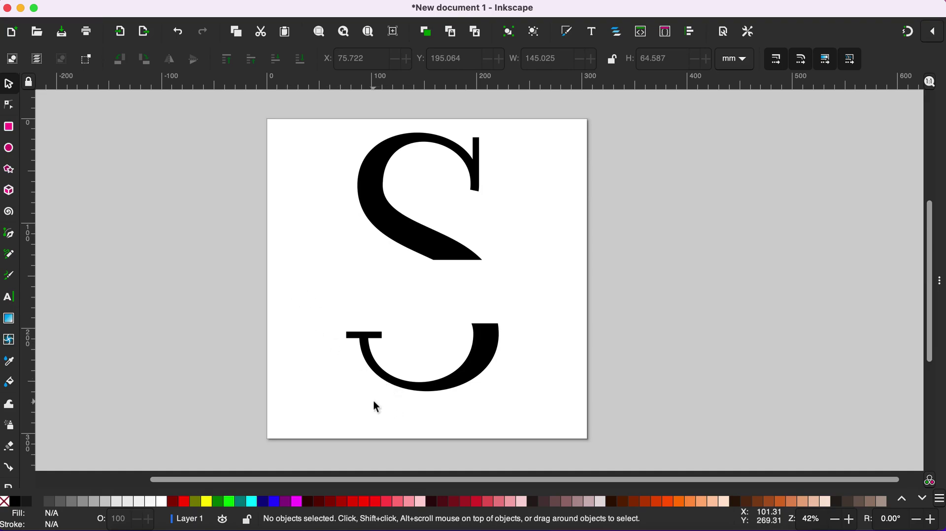
- Draw a thin 193.805 × 5.034 mm black bar under the upper S half
click(10, 130)
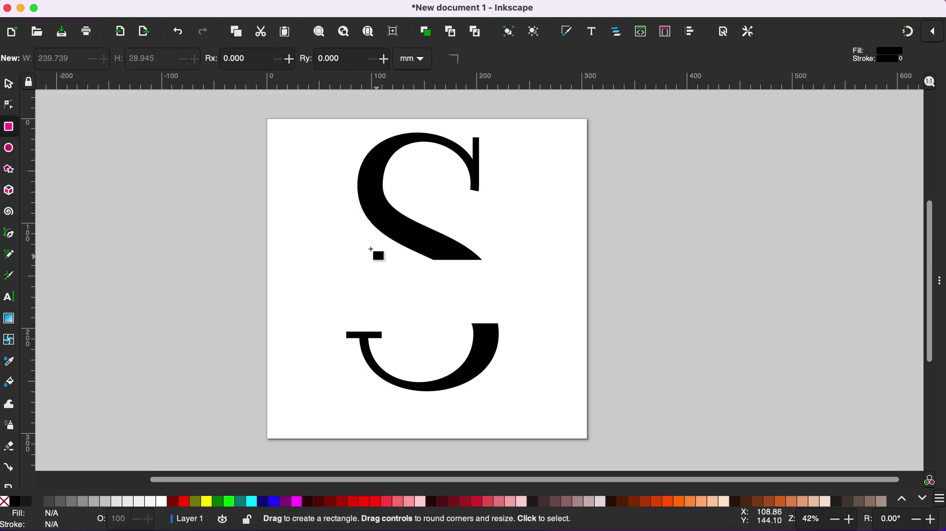
drag(316, 260, 519, 265)
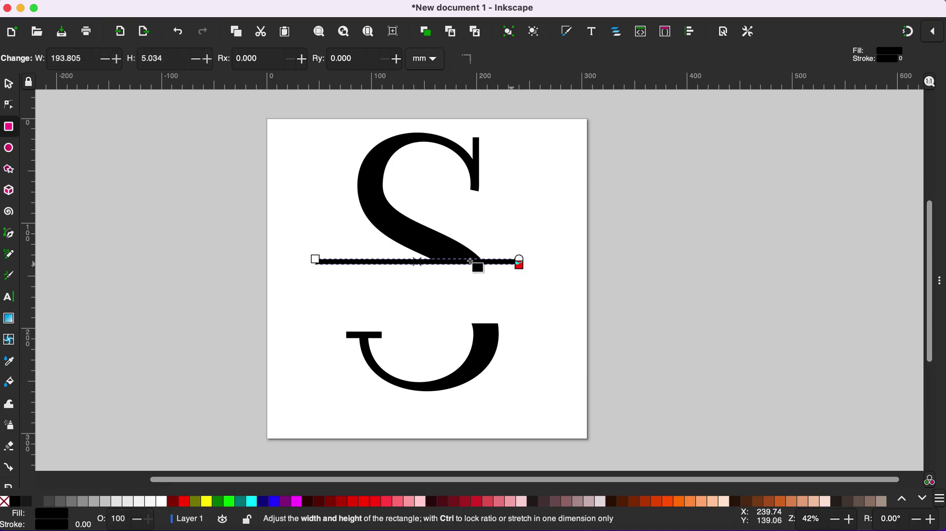
click(13, 84)
mouse_move(338, 264)
mouse_down()
mouse_move(369, 264)
mouse_move(356, 252)
mouse_move(352, 275)
mouse_move(356, 259)
mouse_up()
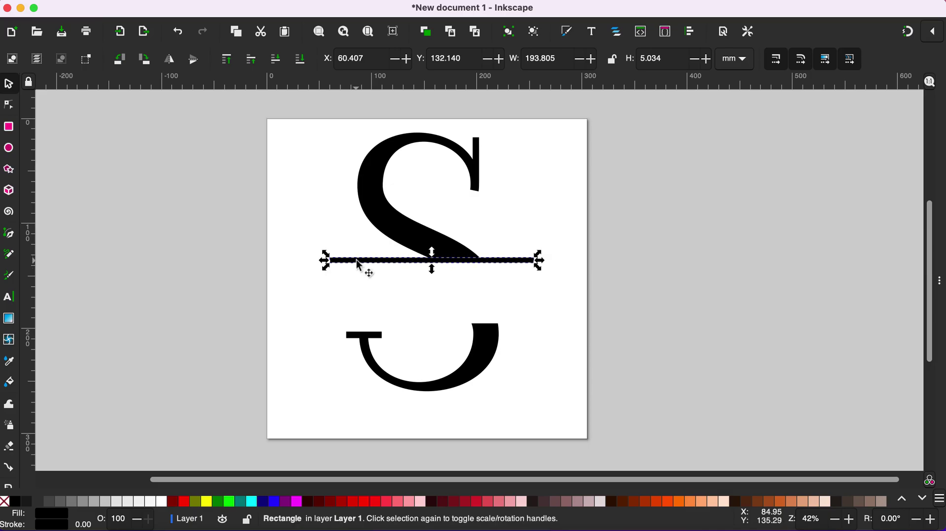
- Copy and paste the thin bar onto the top edge of the lower half
right_click(359, 265)
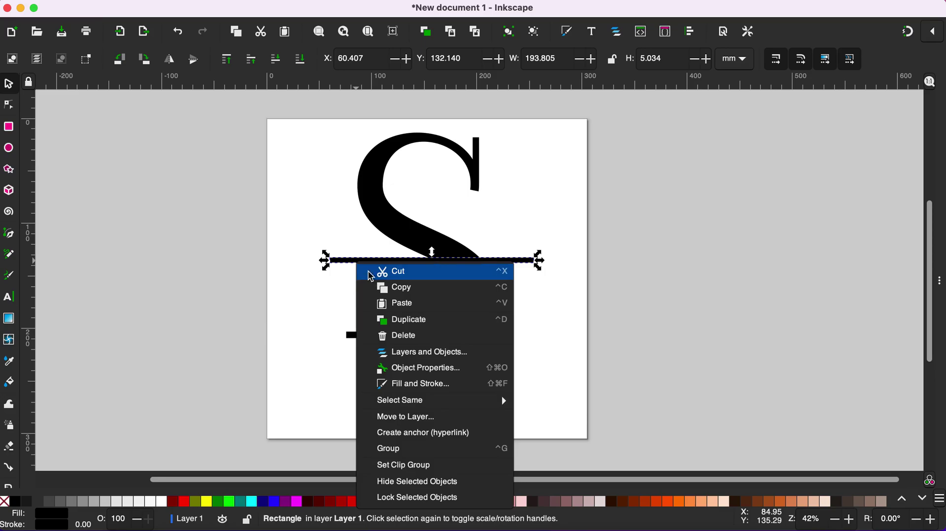
click(383, 288)
click(382, 287)
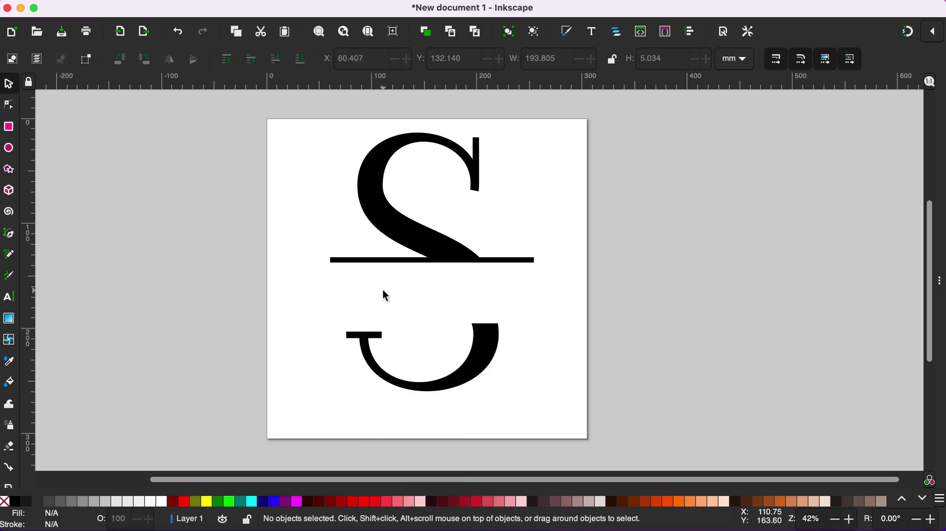
right_click(382, 290)
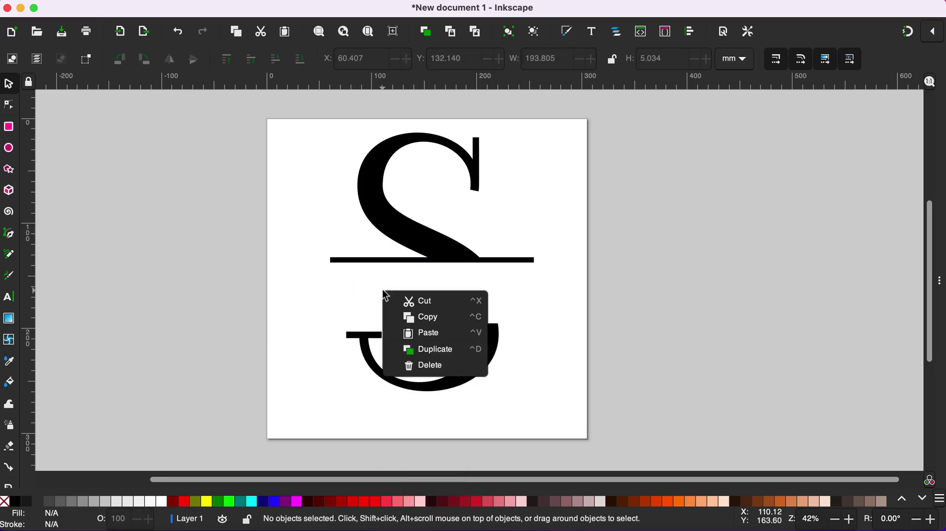
click(416, 339)
drag(427, 336, 438, 319)
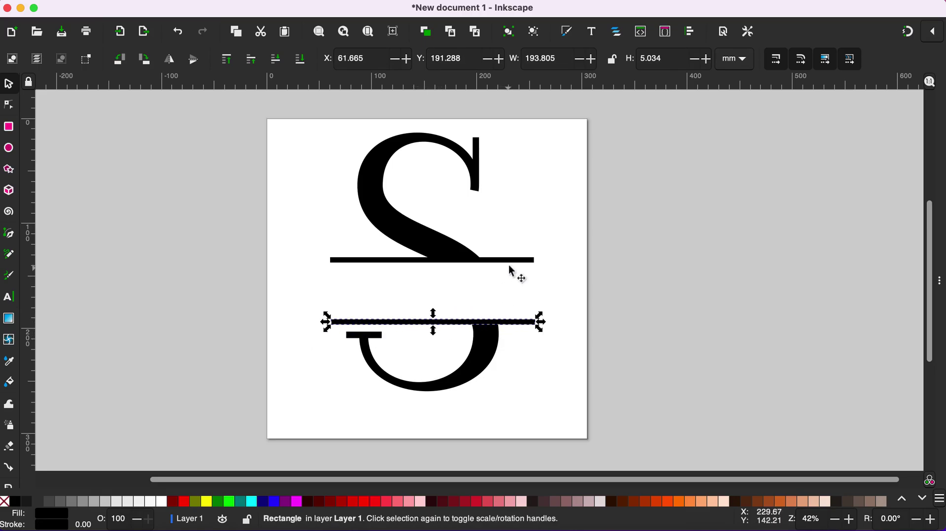
- Align both thin bars' left edges using Align and Distribute
shift+click(509, 261)
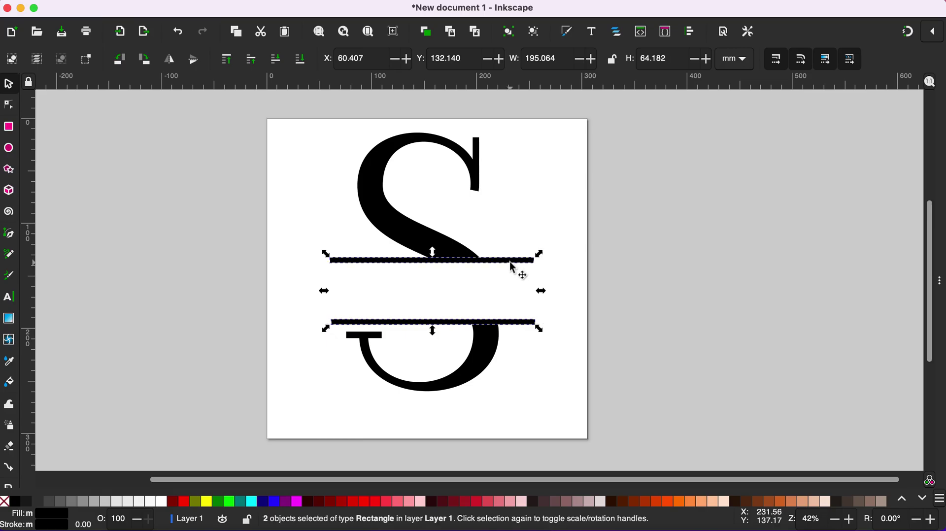
click(690, 32)
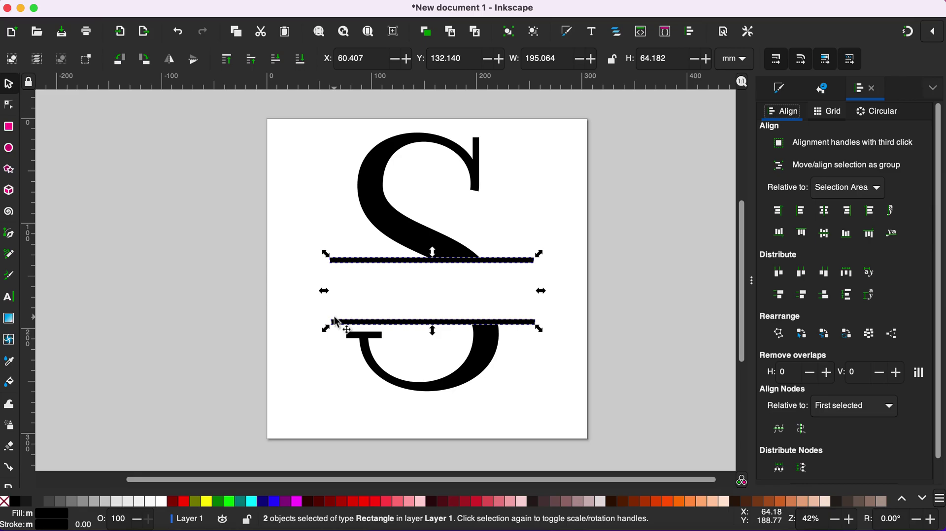
click(802, 213)
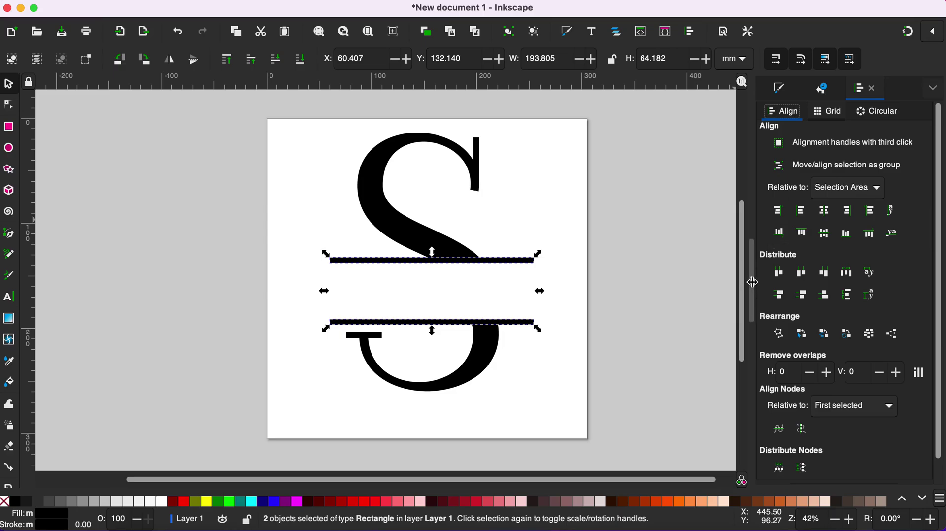
drag(751, 281, 938, 281)
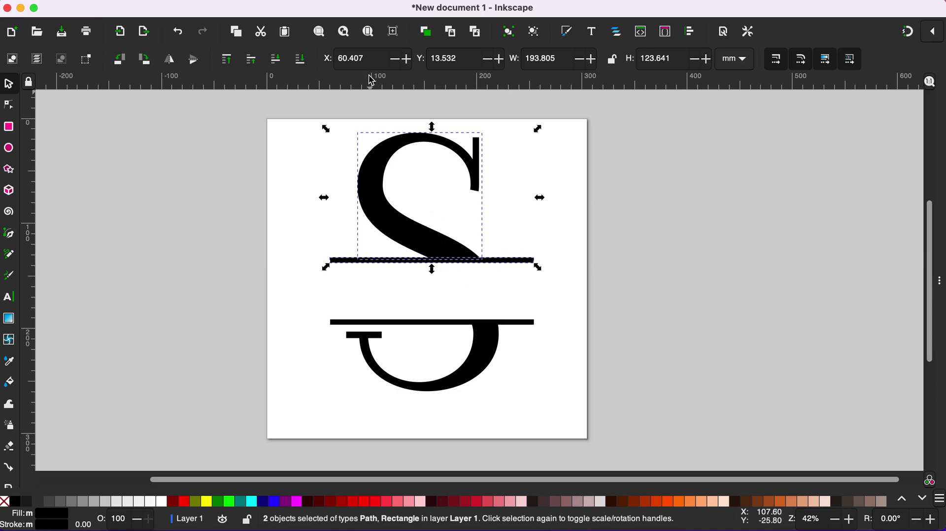
- Union the top S half with its bar, then the bottom half with its bar
click(263, 1)
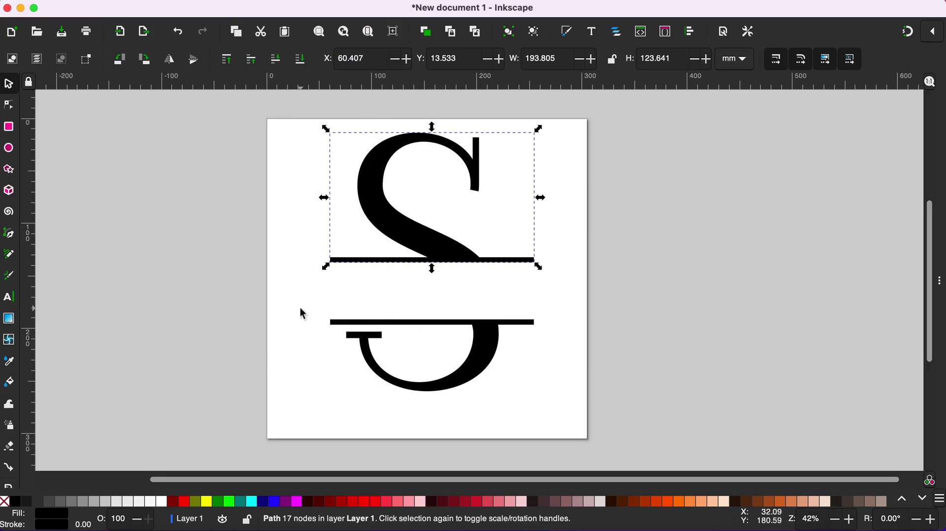
click(290, 296)
drag(290, 296, 588, 423)
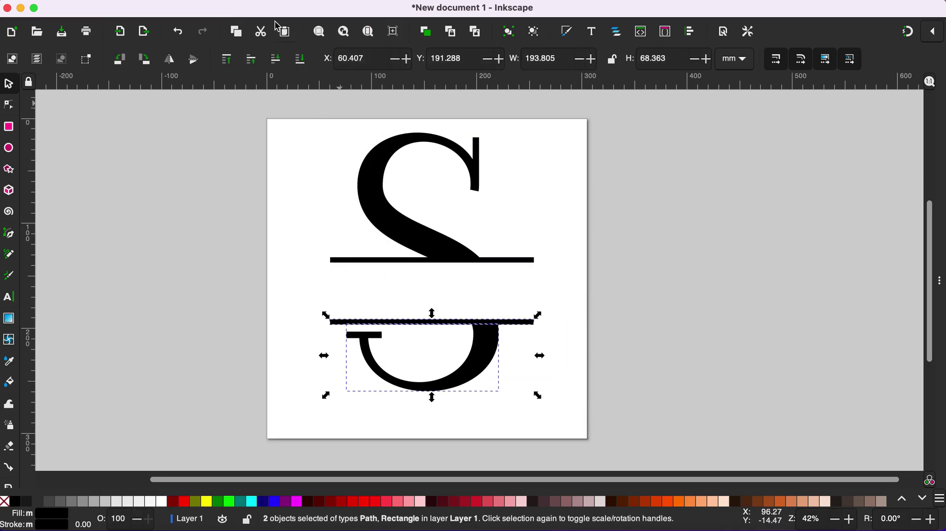
click(266, 1)
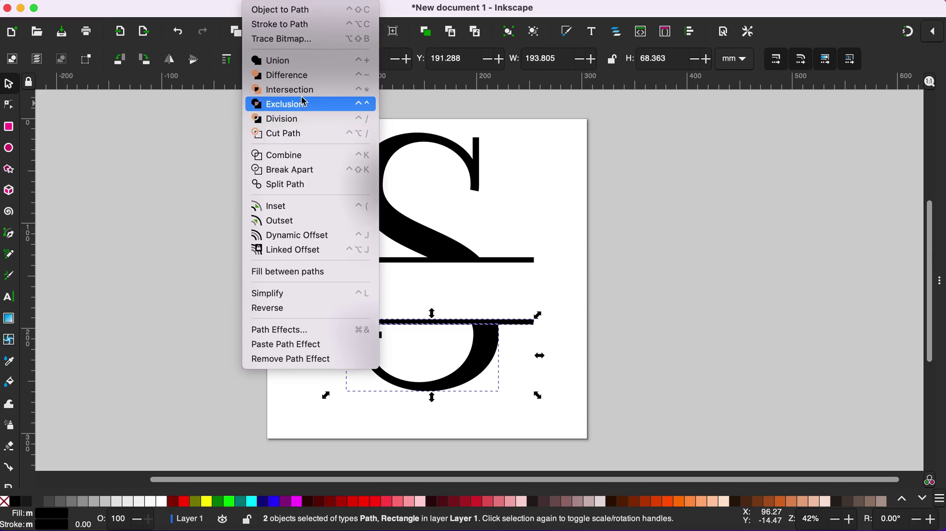
click(295, 61)
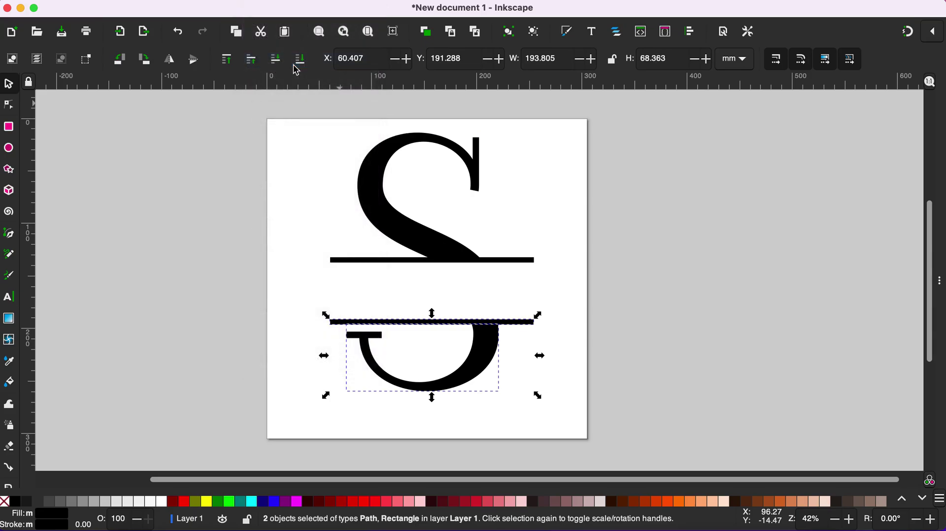
click(249, 241)
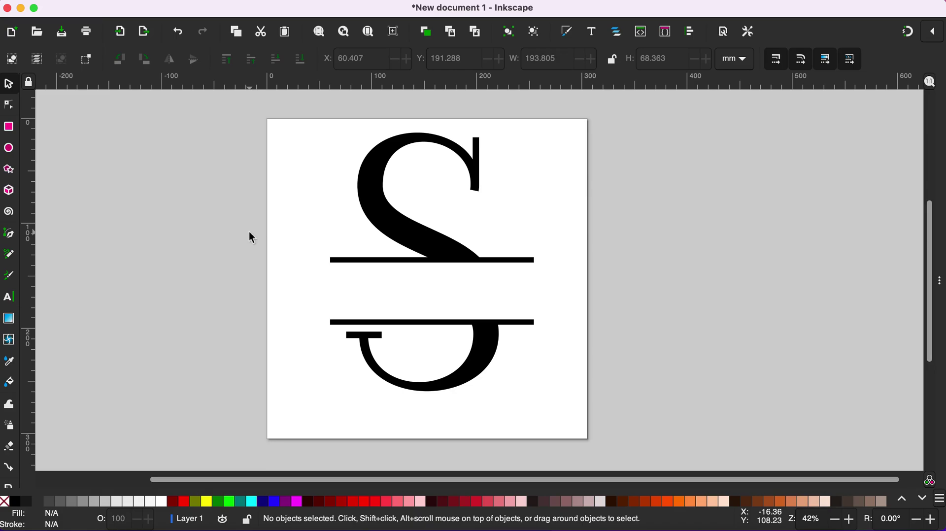
- Add SOFIA text in the gap, scaled to about 165.630 × 49.510 mm between the bars
click(9, 297)
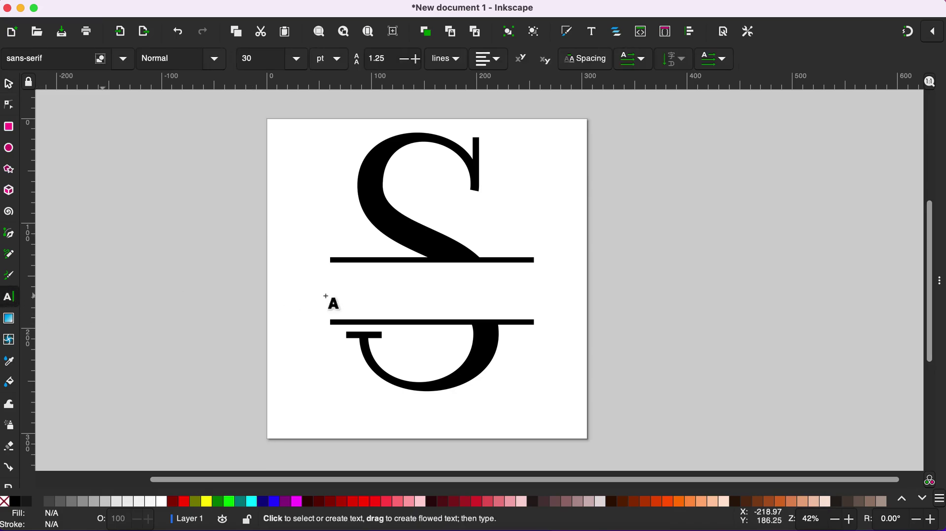
click(357, 287)
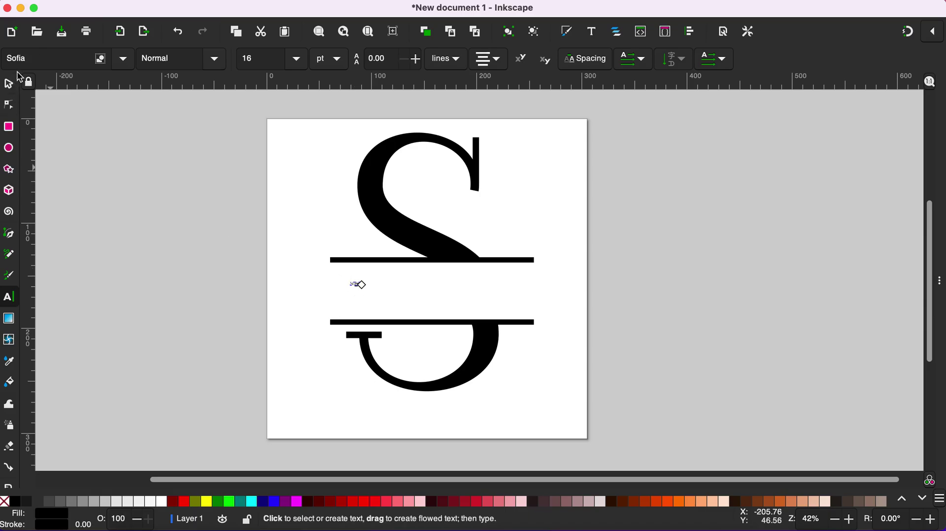
click(8, 85)
drag(359, 291, 530, 343)
drag(470, 302, 470, 282)
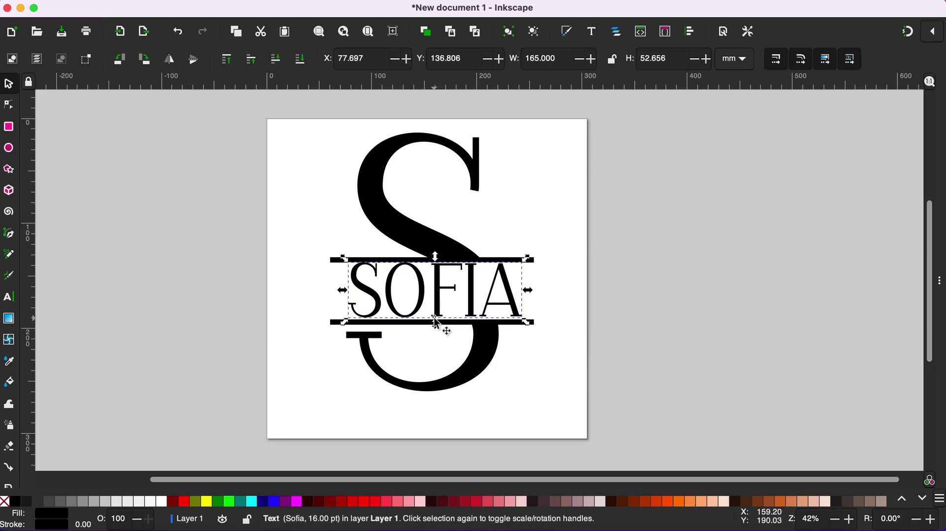
mouse_move(526, 322)
mouse_down()
mouse_move(487, 303)
mouse_move(528, 330)
mouse_move(525, 323)
mouse_up()
click(511, 310)
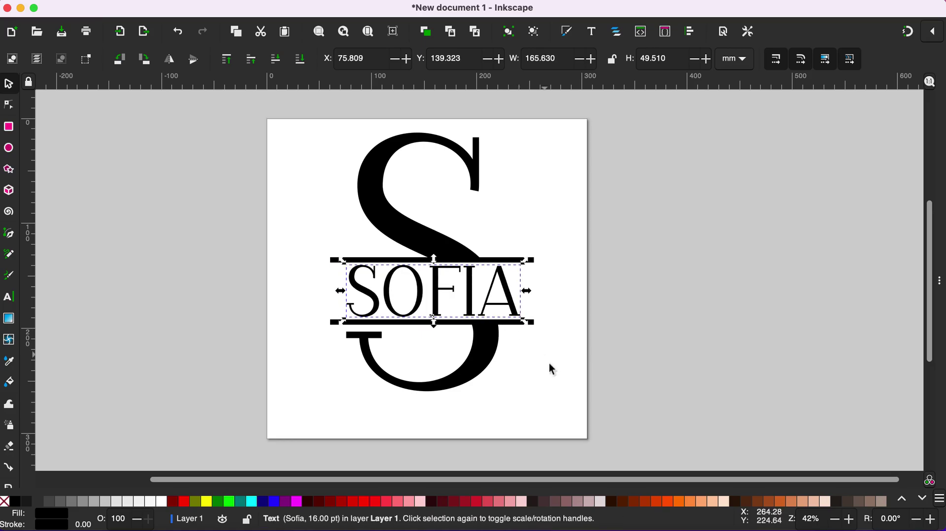
click(486, 386)
click(477, 378)
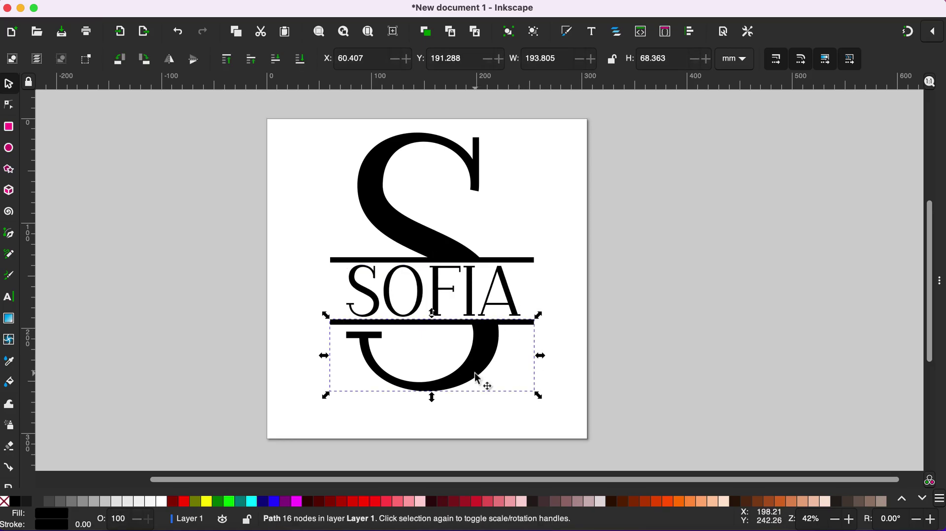
- Fill both S halves with a light pink swatch and SOFIA with a deeper red
shift+click(421, 249)
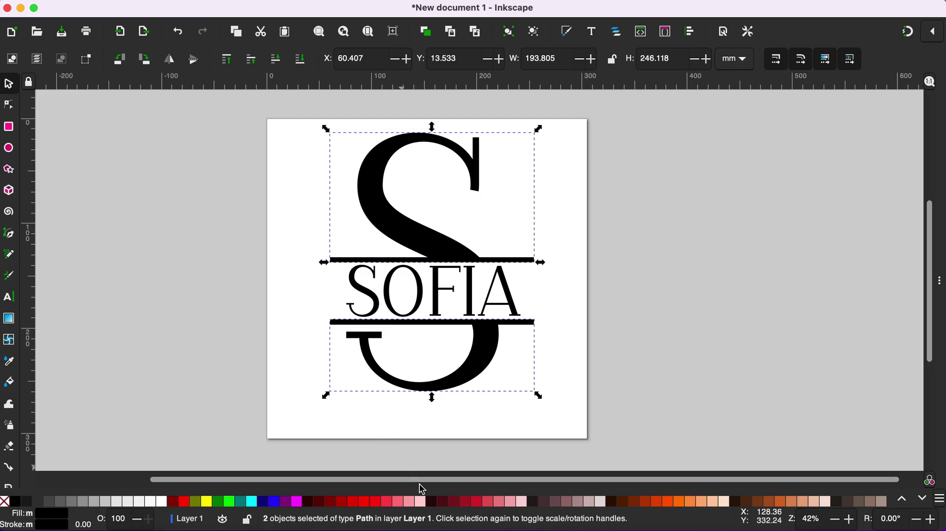
click(414, 501)
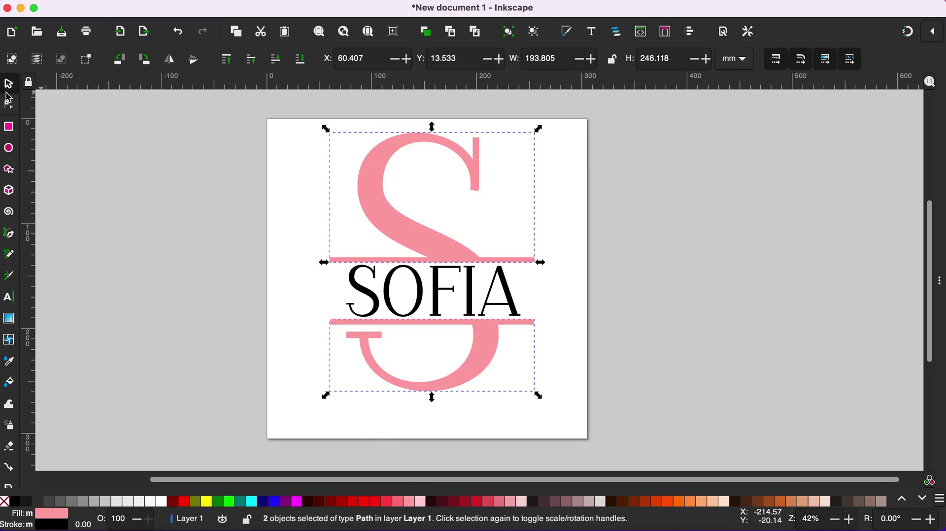
click(357, 279)
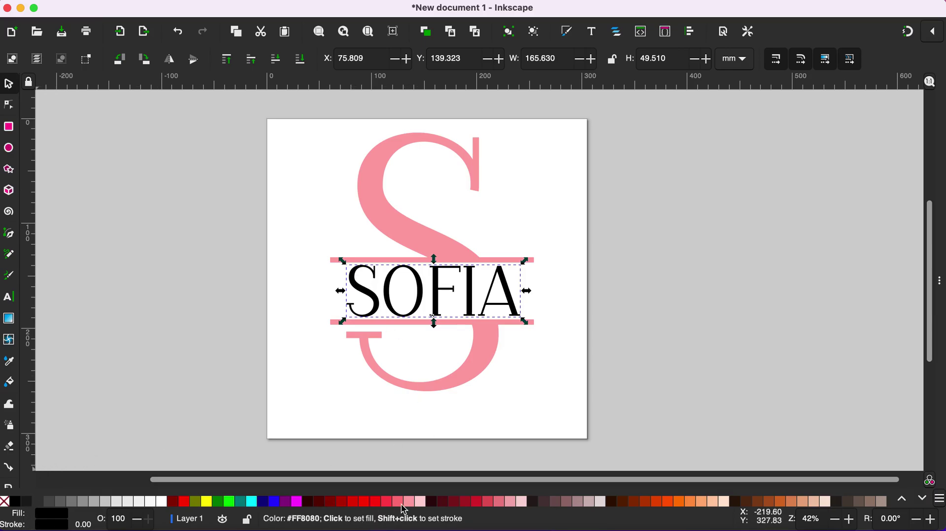
click(401, 502)
click(388, 503)
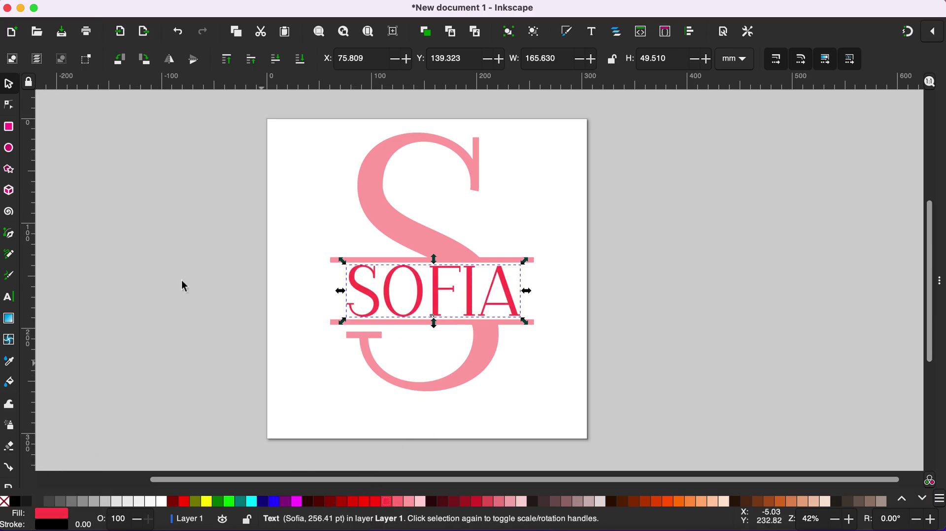
click(220, 196)
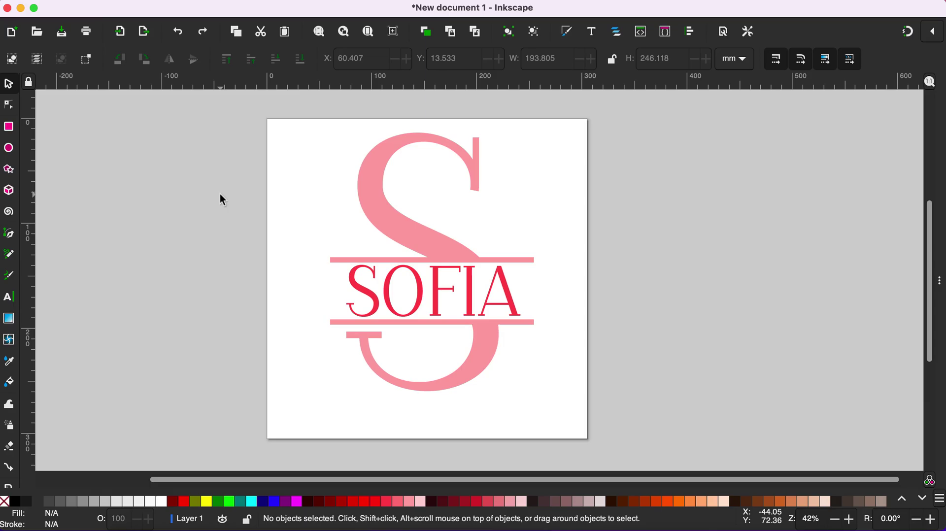
drag(219, 193, 580, 424)
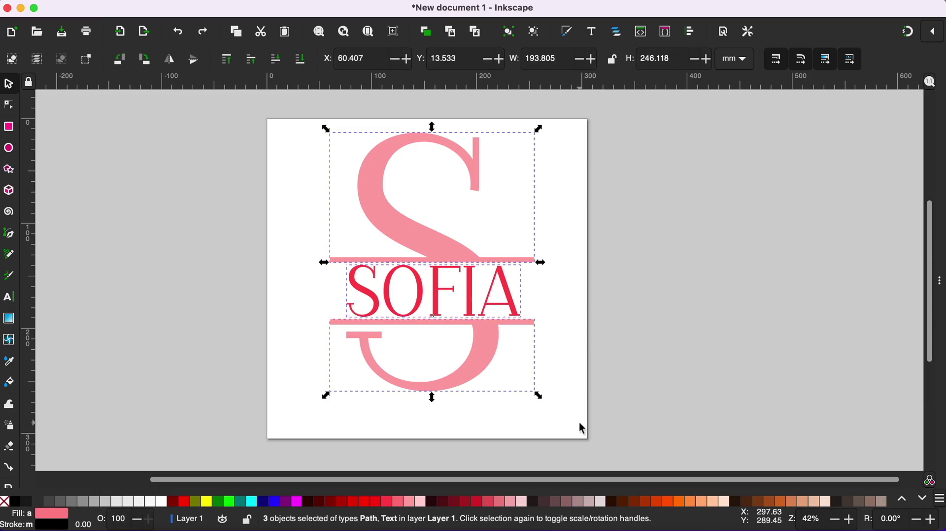
- Delete the split-S design and add red WILDCATS text stretched to about 264.153 × 113.063 mm
key(Delete)
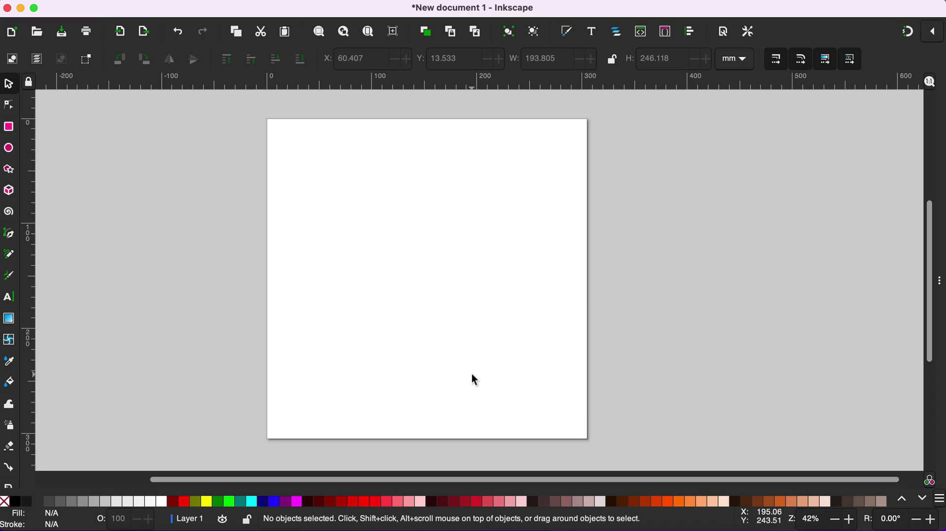
click(9, 297)
click(311, 230)
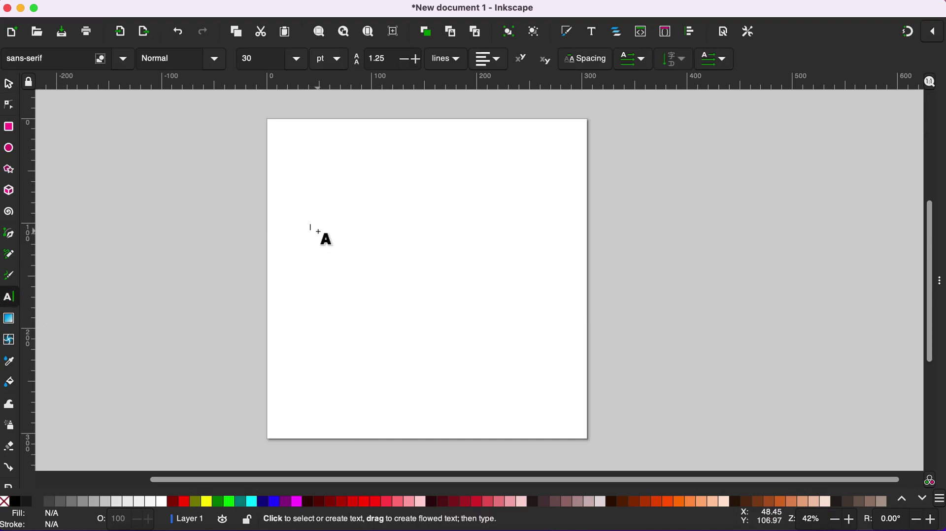
text(abc)
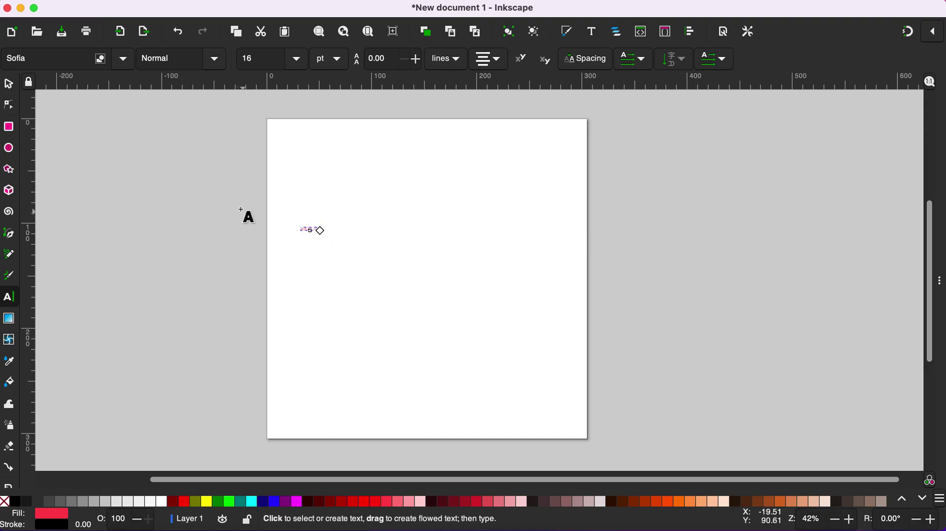
click(9, 87)
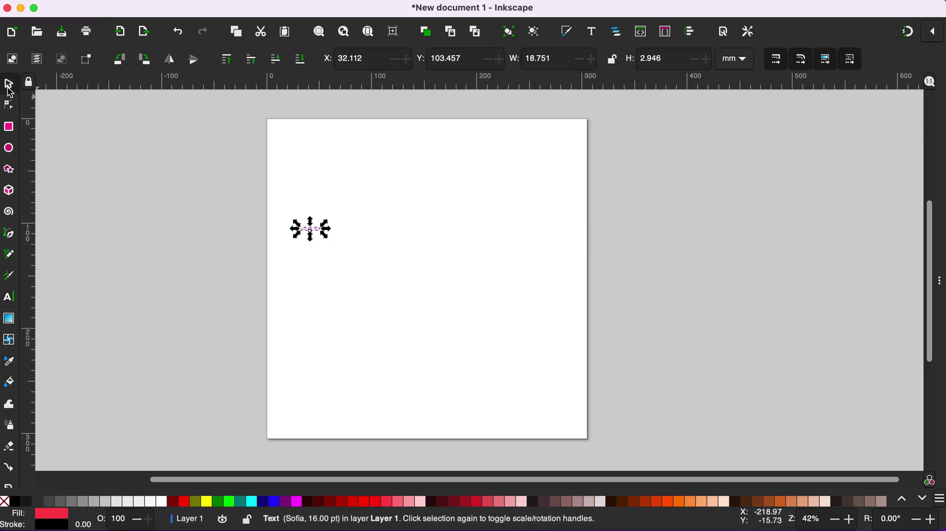
drag(335, 244, 582, 352)
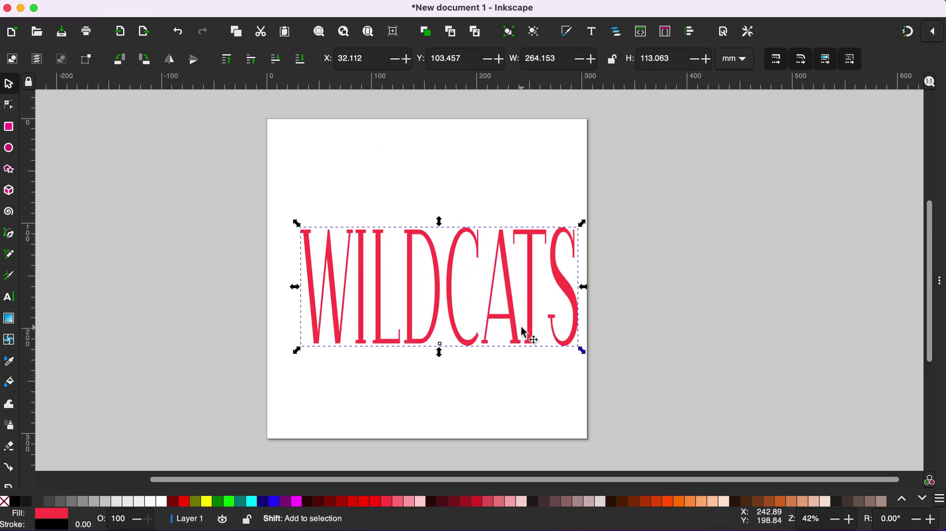
- Set the WILDCATS text in the Sports World font
triple_click(398, 267)
click(371, 262)
double_click(379, 269)
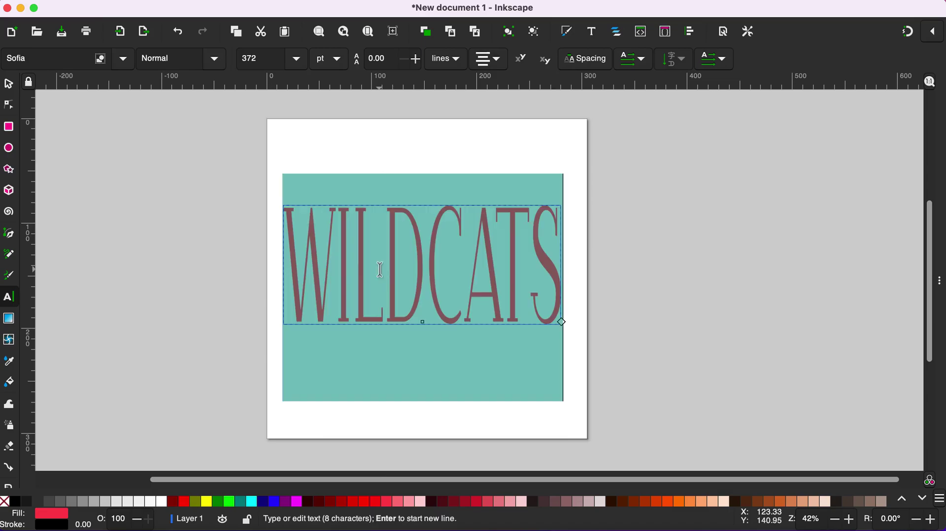
triple_click(77, 58)
text(sports)
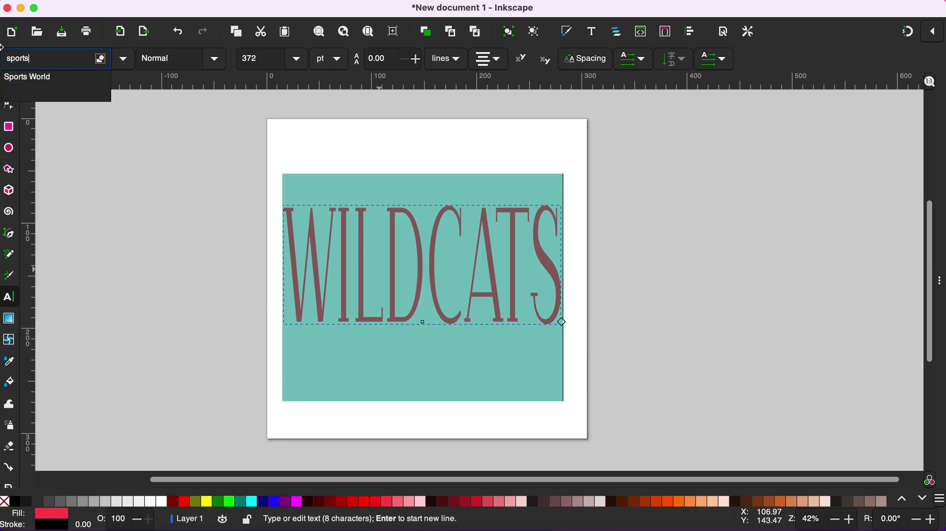
click(38, 77)
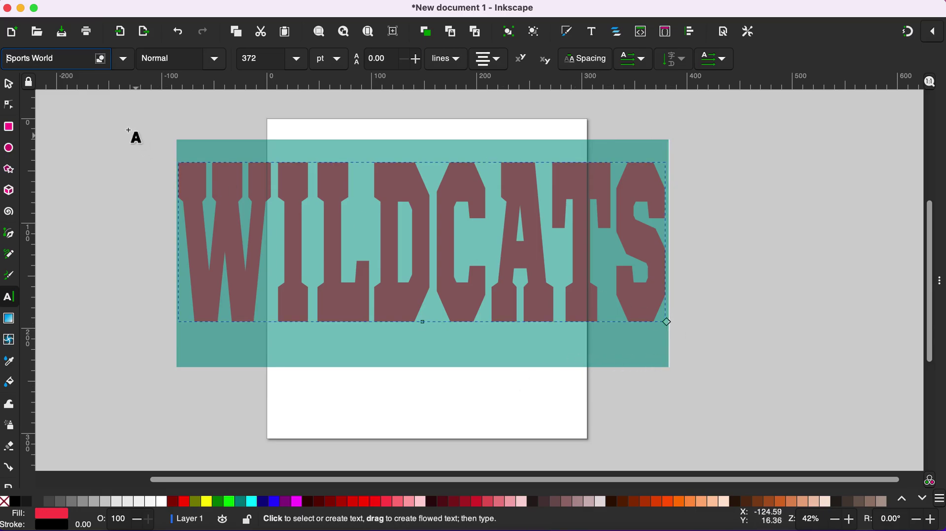
- Scale WILDCATS to about 272.842 × 114.492 mm and move it to the page centre
click(9, 84)
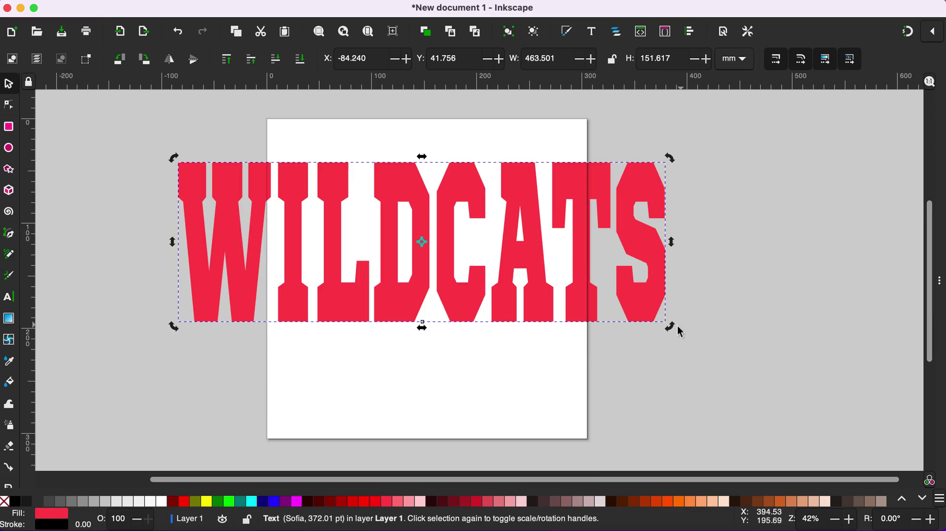
drag(173, 159, 267, 175)
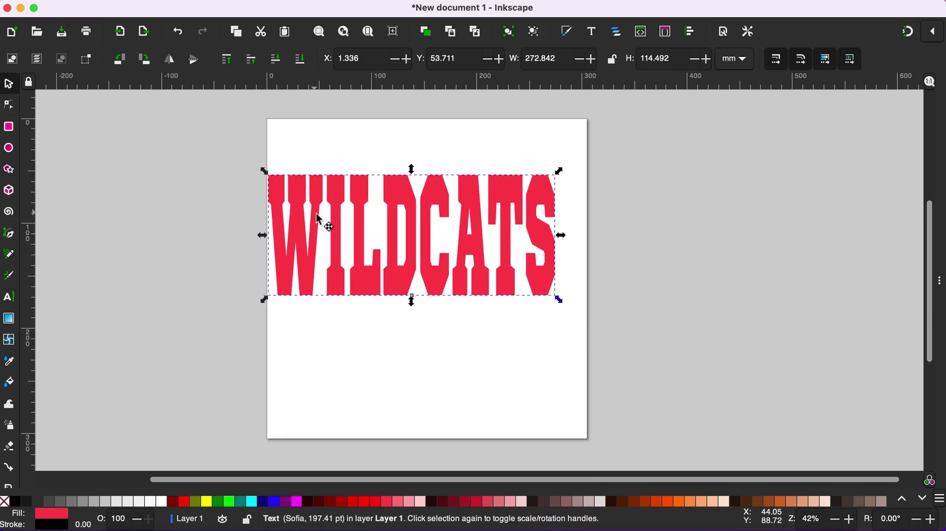
drag(317, 218, 337, 247)
- Draw a red bar across WILDCATS and move it down over the letters
click(49, 159)
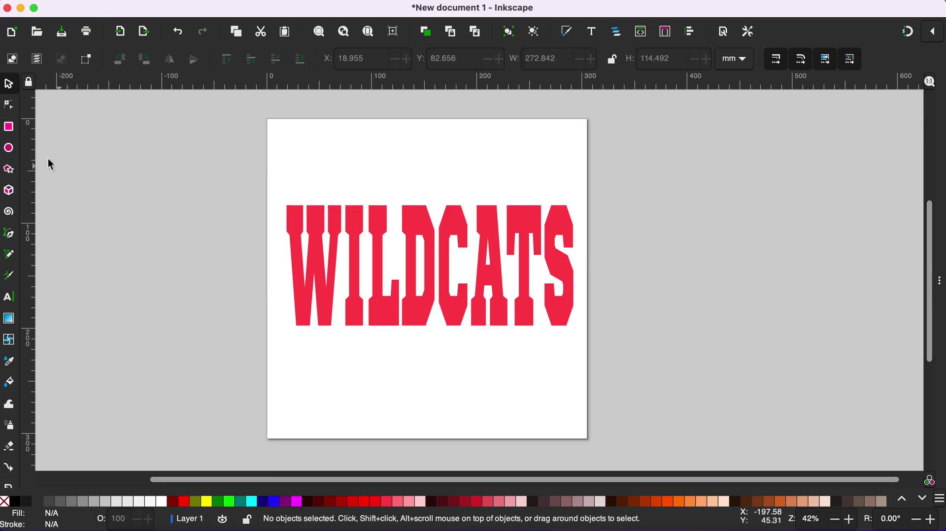
click(10, 129)
drag(259, 255, 589, 291)
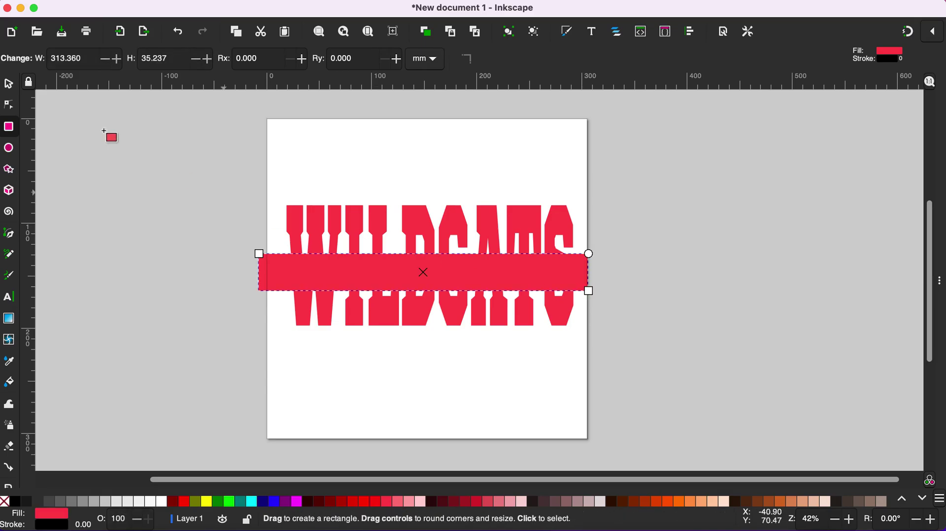
click(8, 84)
mouse_move(388, 284)
mouse_down()
mouse_move(393, 300)
mouse_move(394, 289)
mouse_up()
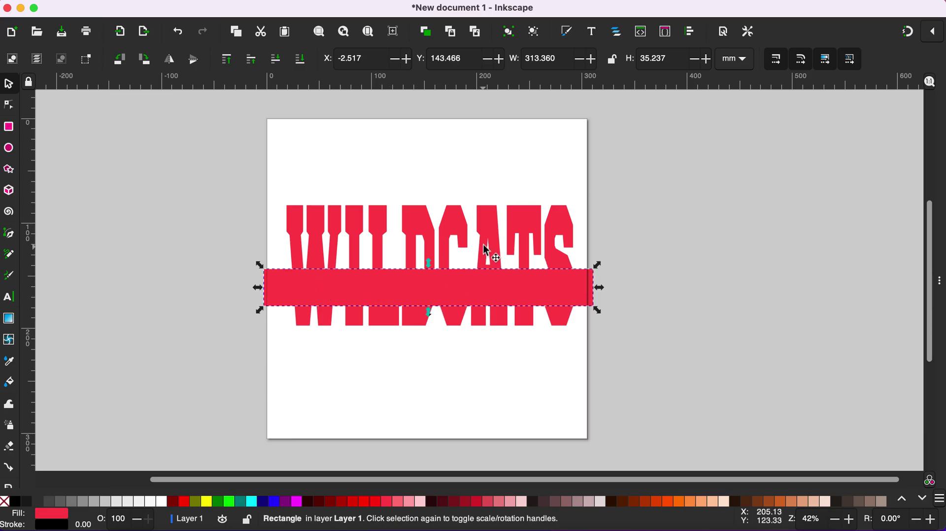
- Shorten the red bar to about 21.4 mm tall, then select both text and bar
click(488, 268)
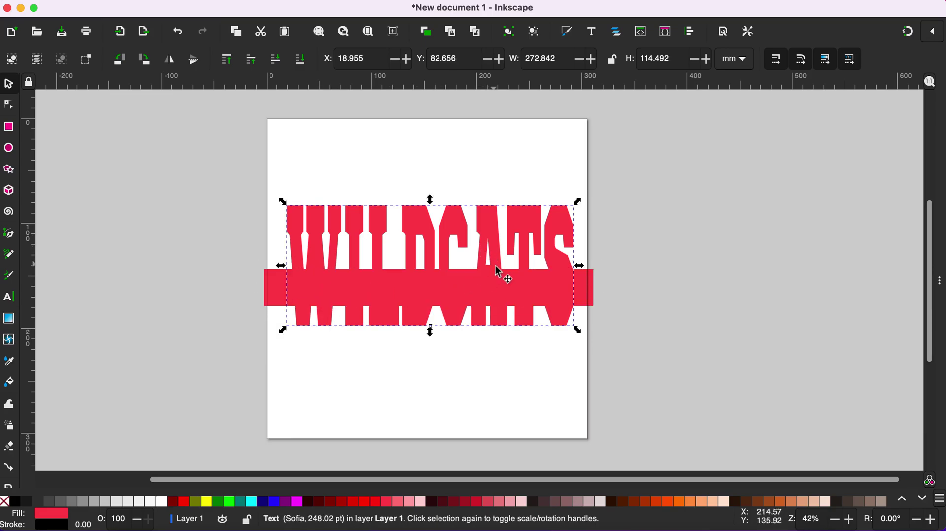
key(Escape)
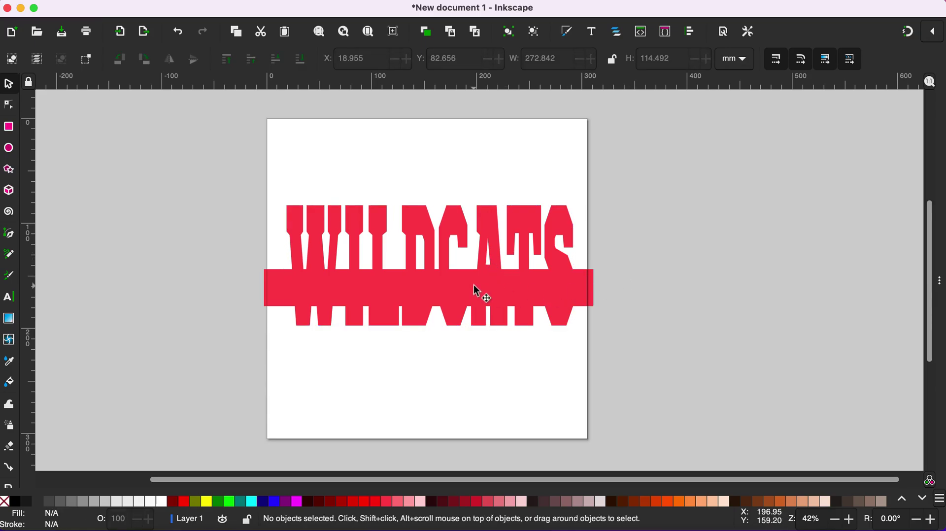
click(476, 290)
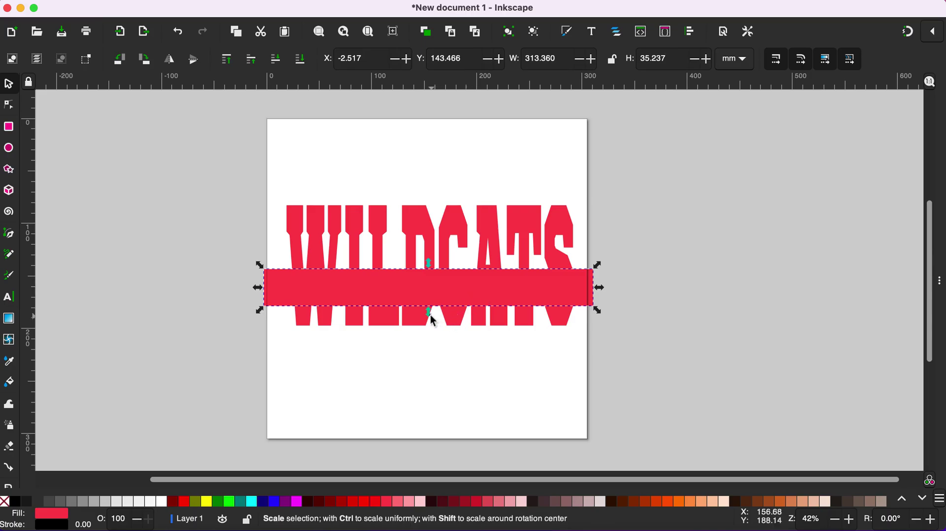
drag(428, 313, 432, 299)
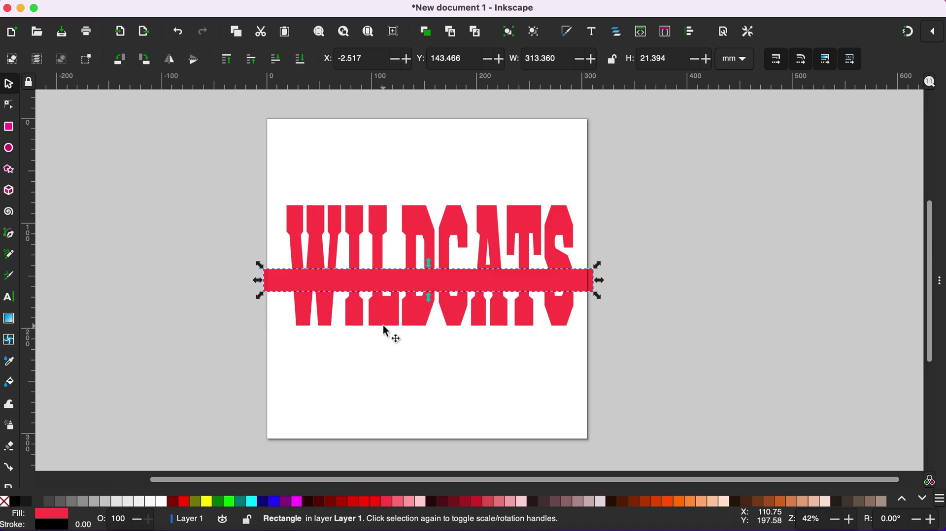
click(365, 367)
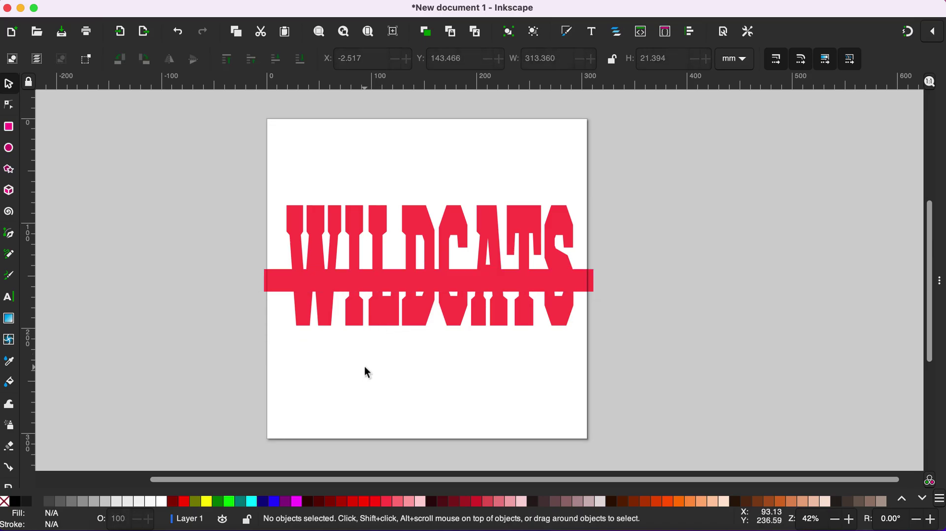
drag(251, 170, 628, 377)
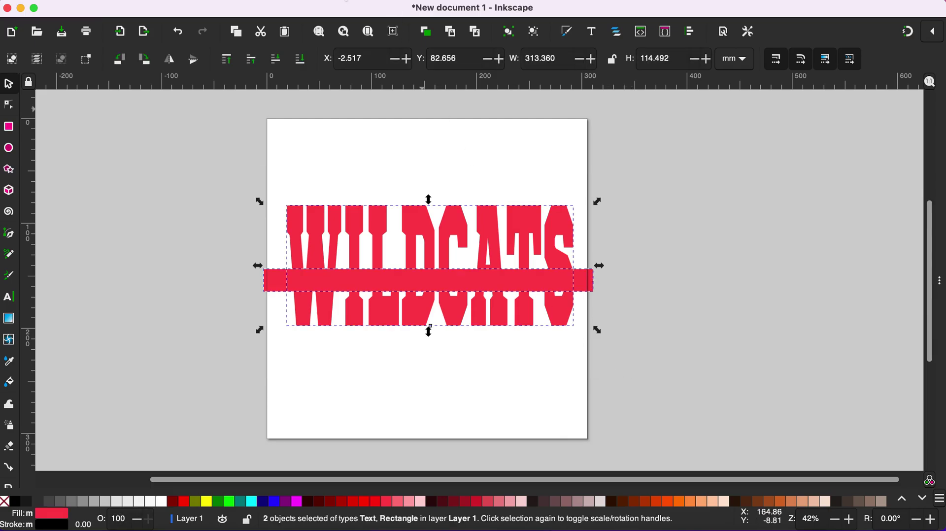
- Cut the bar's shape out of WILDCATS with Path > Difference
click(271, 0)
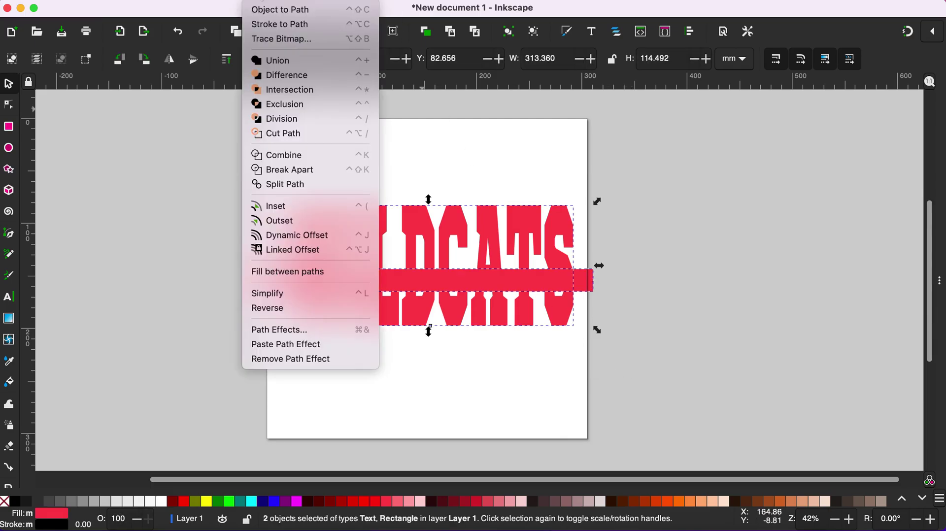
click(281, 76)
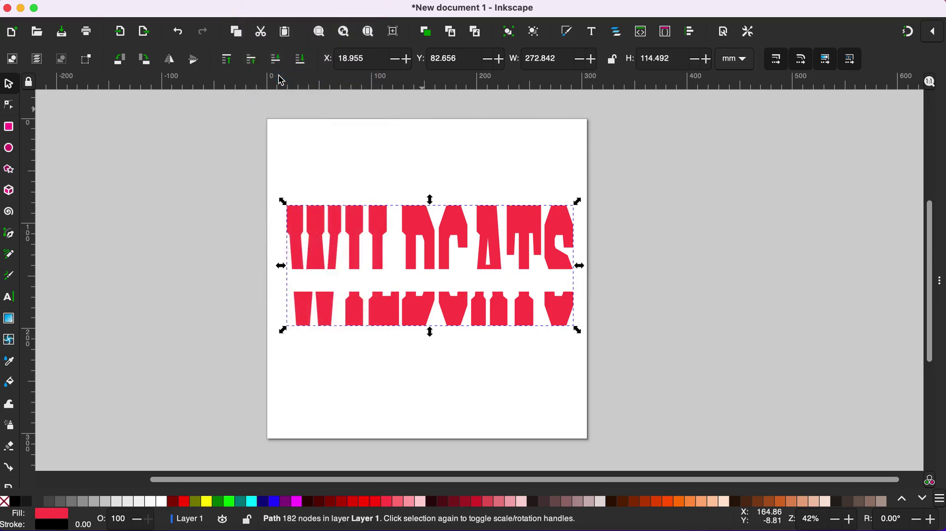
click(298, 161)
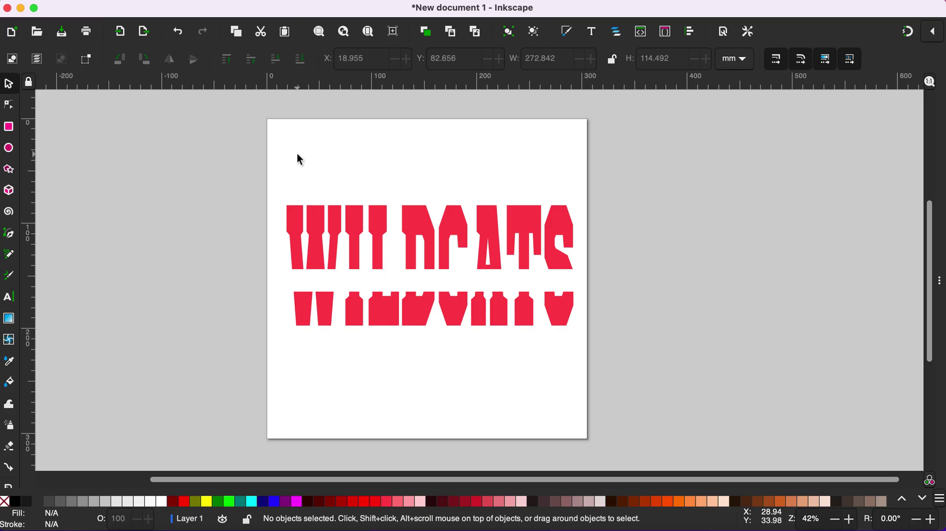
- Break the cut WILDCATS shape apart into separate pieces
click(323, 265)
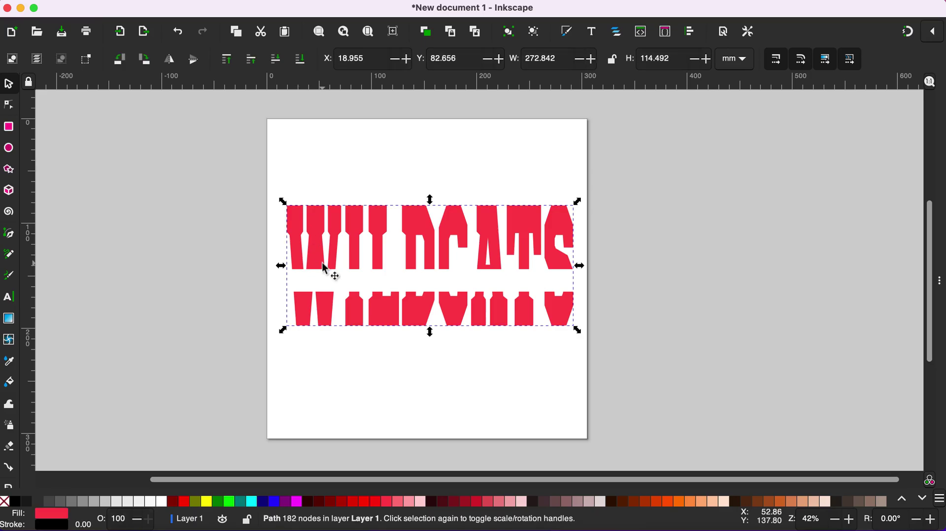
click(264, 2)
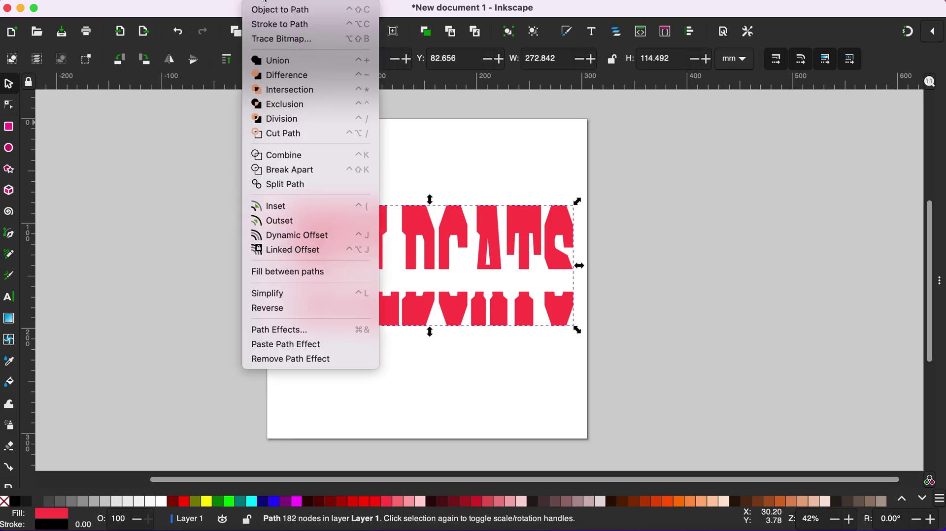
click(282, 174)
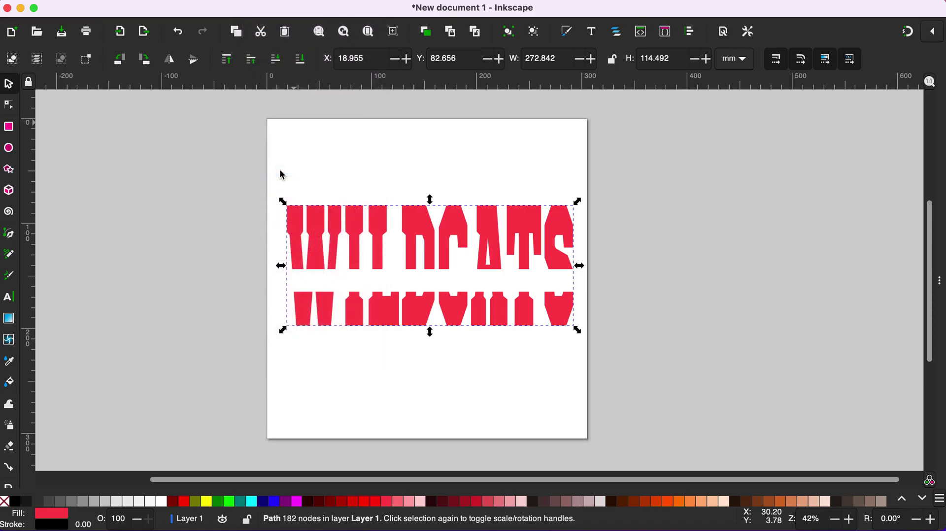
click(408, 183)
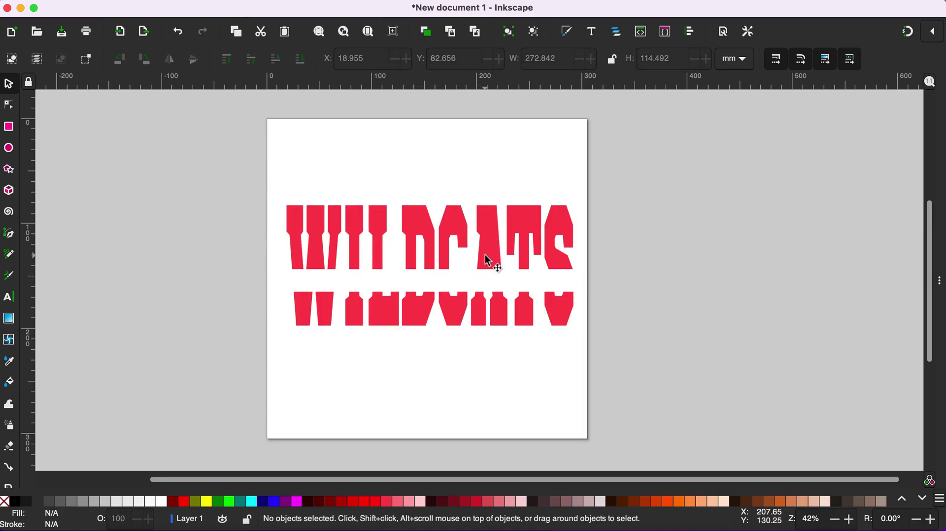
- Apply Path > Exclusion to both upper-A pieces, restoring its triangular hole
drag(471, 192, 503, 277)
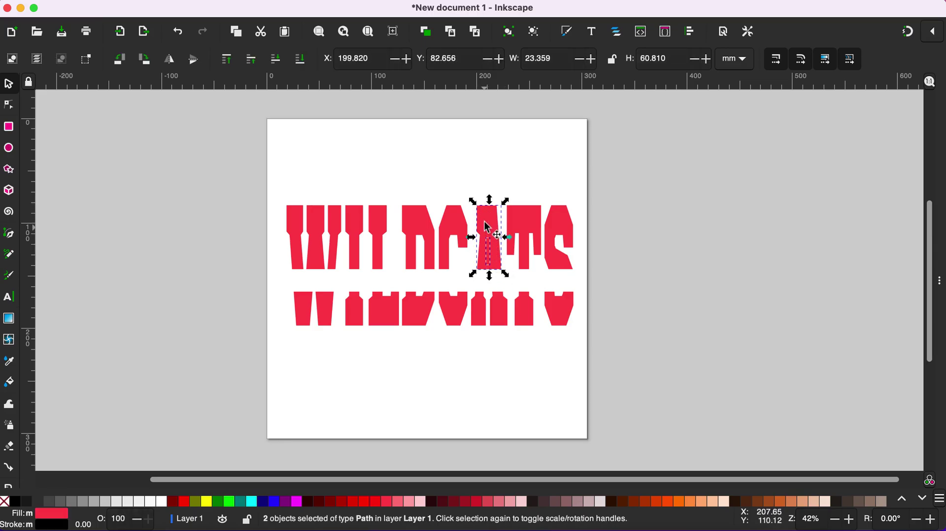
click(270, 0)
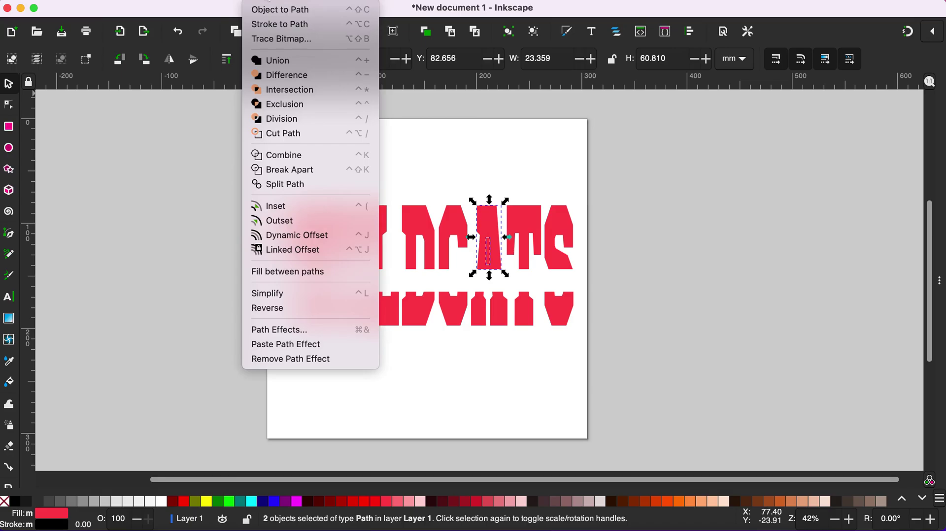
click(286, 109)
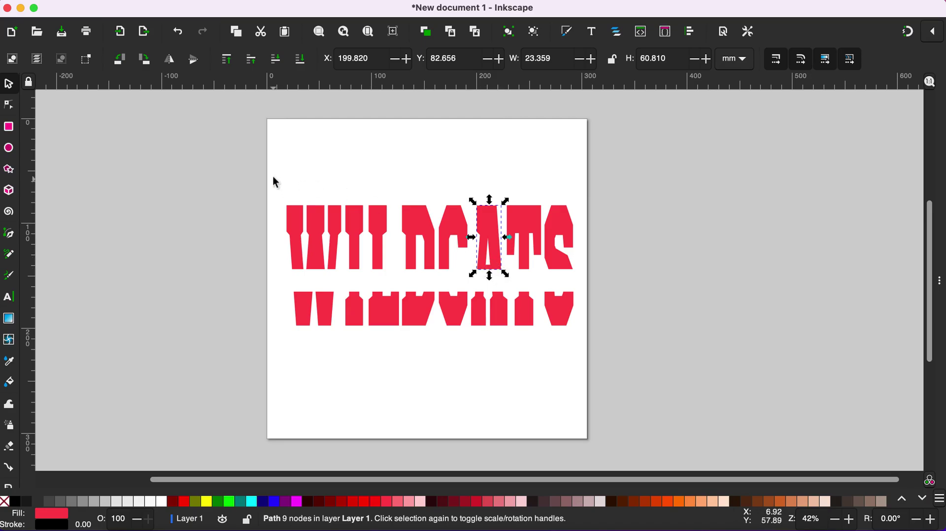
- Combine all upper WILDCATS letter pieces into a single path
click(251, 171)
drag(247, 169, 614, 279)
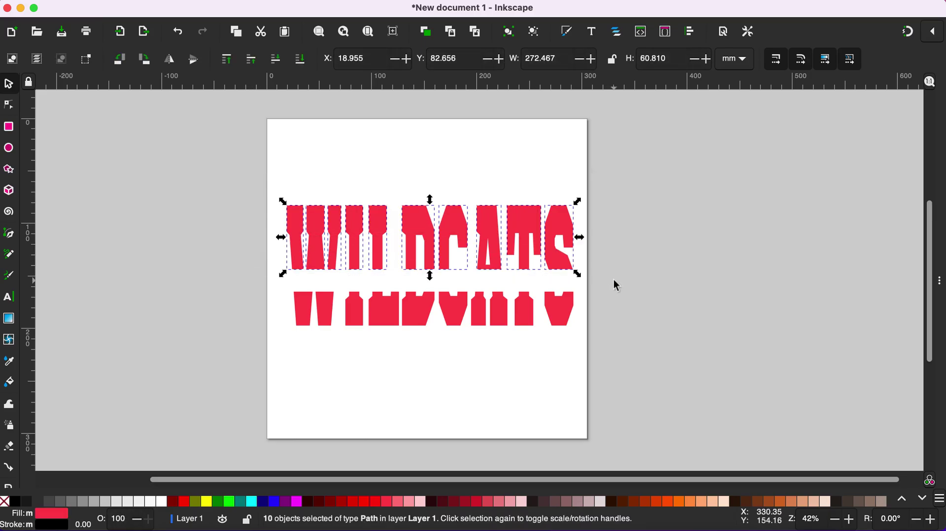
click(269, 1)
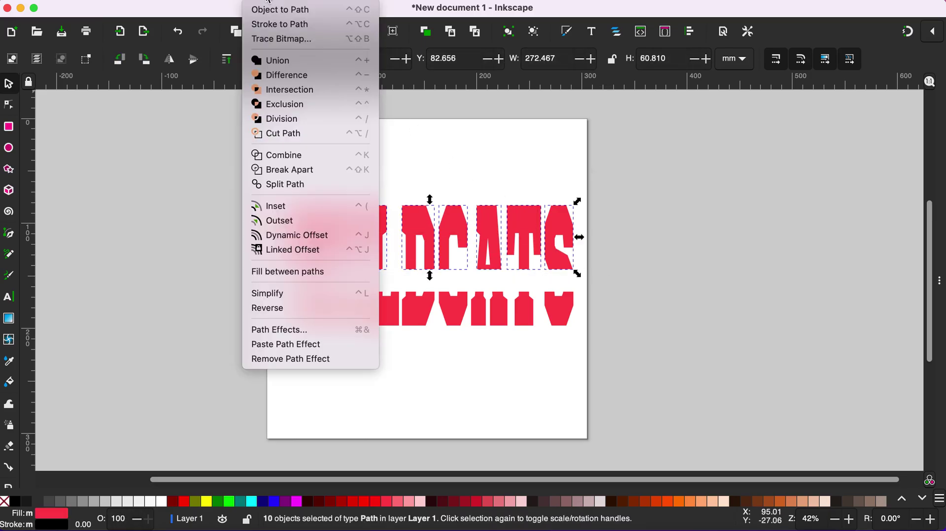
click(291, 155)
- Combine all lower letter pieces into a single 83-node path
click(260, 283)
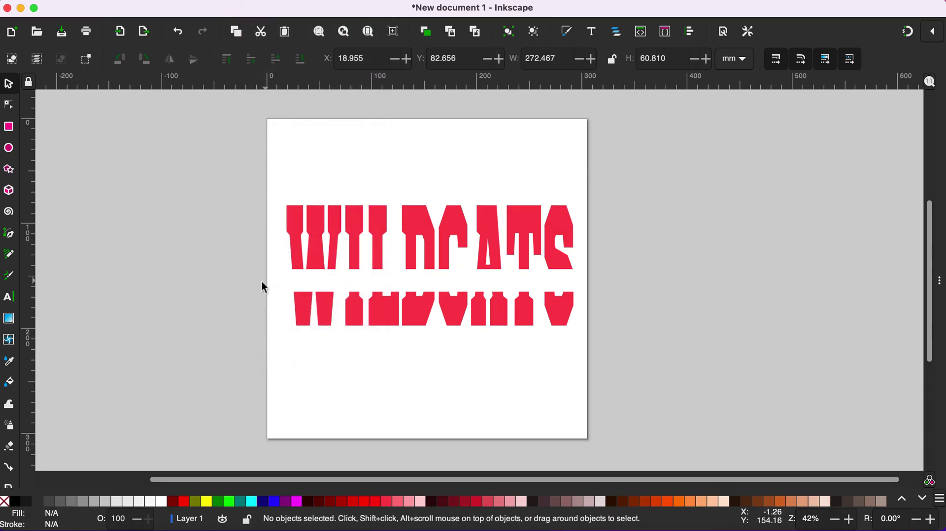
drag(260, 283, 615, 354)
click(269, 1)
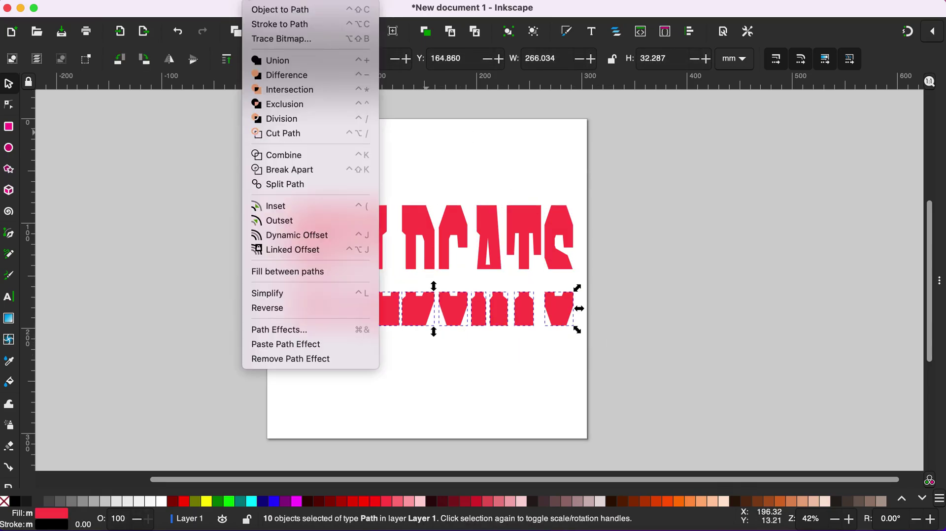
click(302, 156)
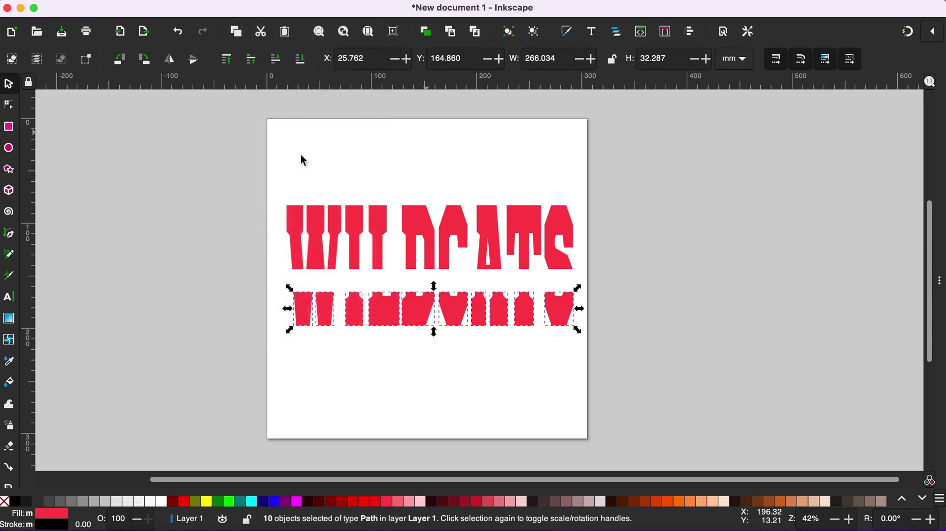
click(262, 208)
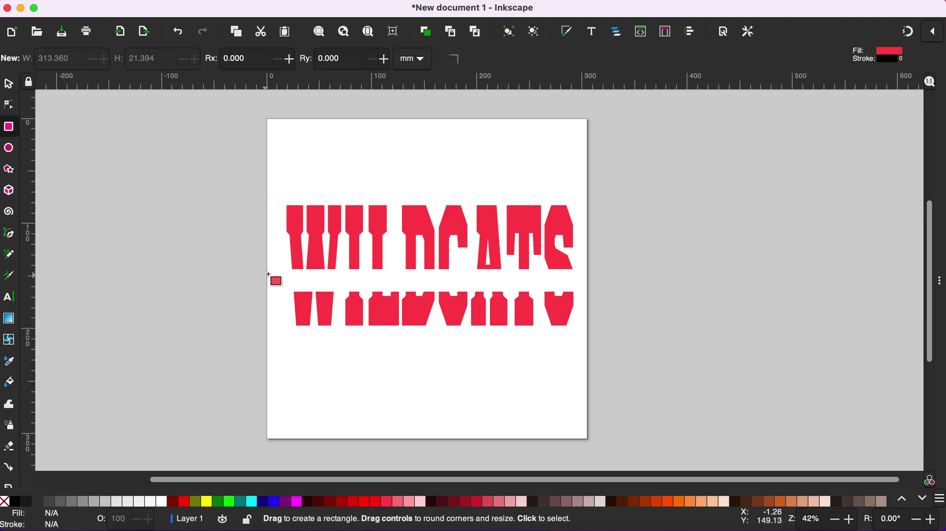
- Draw a thin red bar, about 298.888 × 3.775 mm, across the gap's top and nudge it right
drag(271, 270, 586, 274)
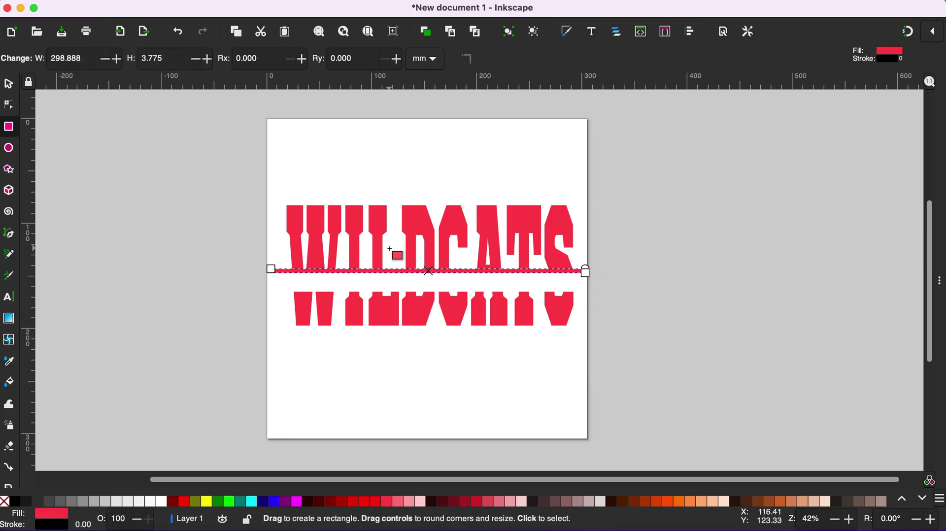
click(9, 83)
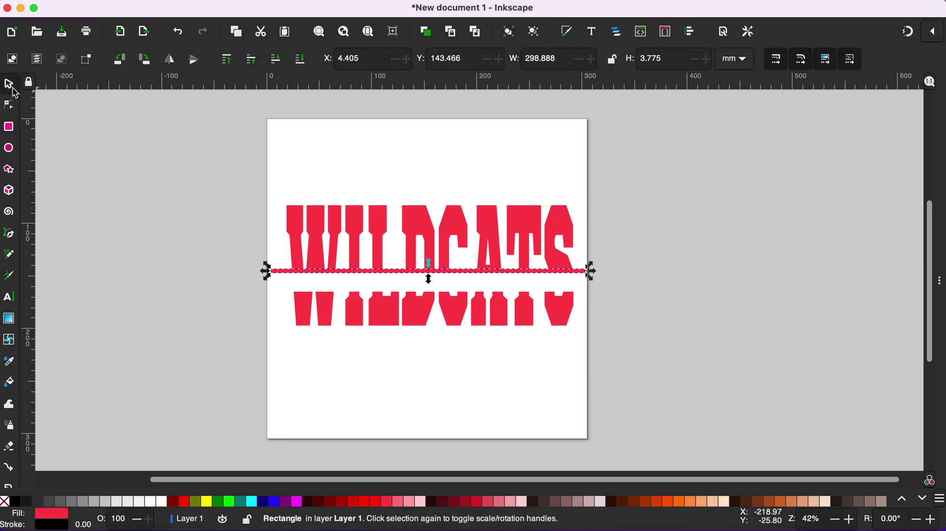
click(186, 288)
drag(285, 272, 291, 271)
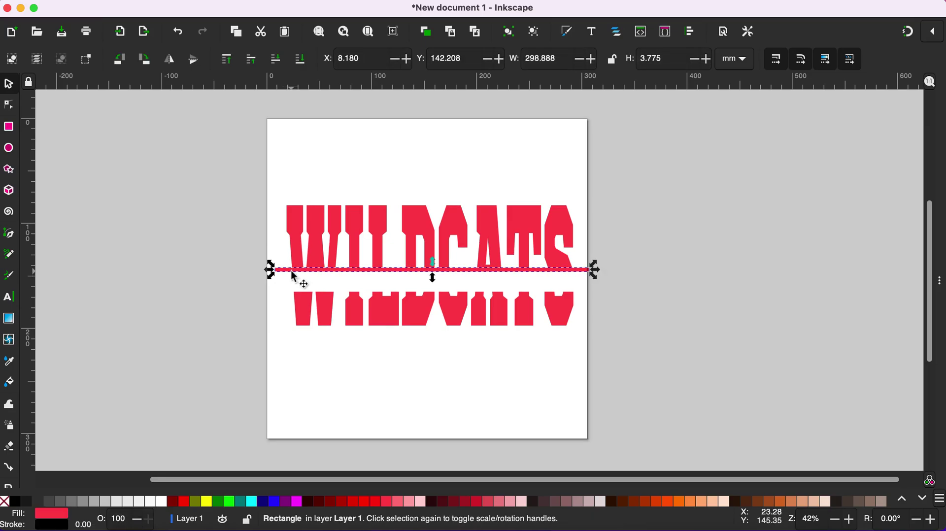
click(402, 310)
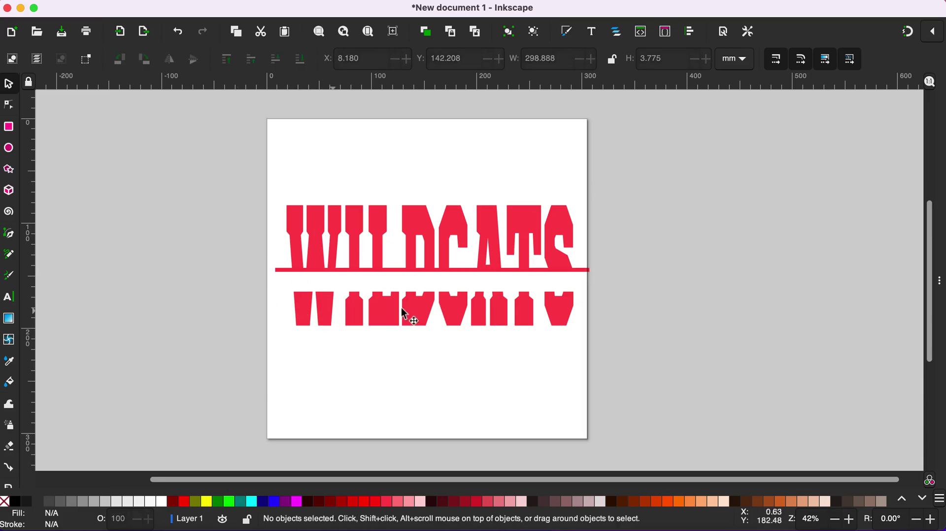
- Copy and paste the thin bar, placing the copy along the top of the lower WILDCATS half
click(429, 270)
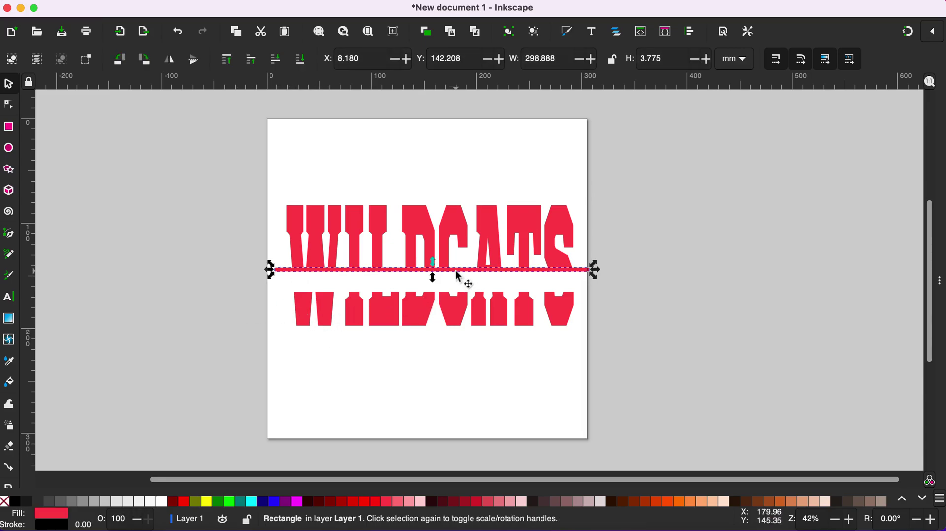
click(457, 270)
right_click(456, 270)
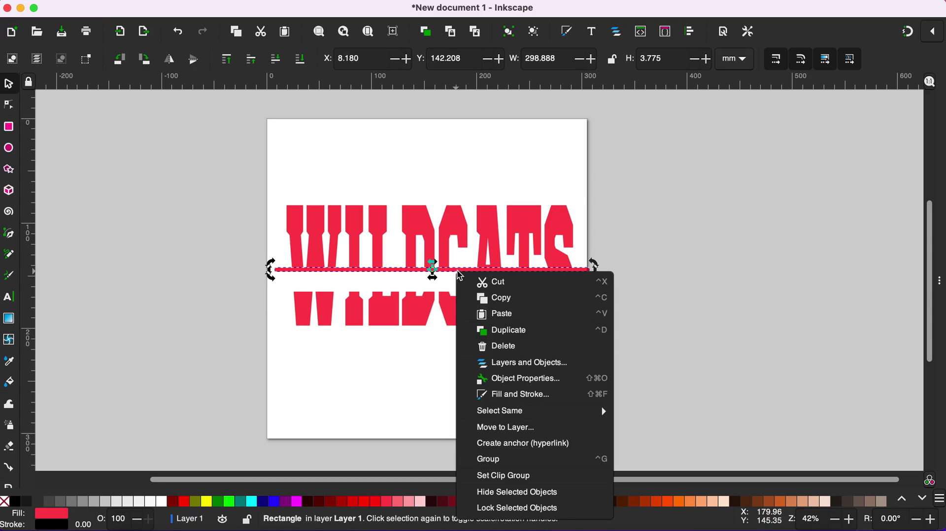
click(493, 298)
click(415, 375)
right_click(415, 377)
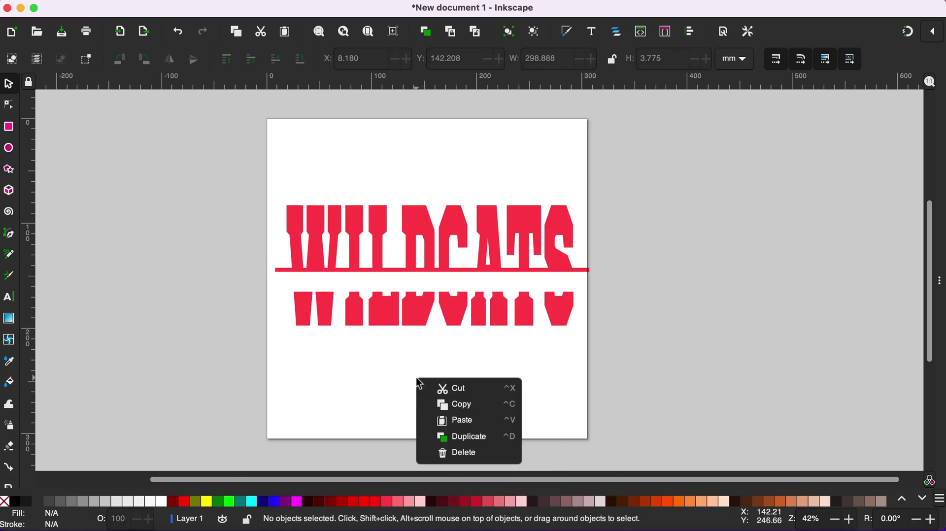
click(459, 420)
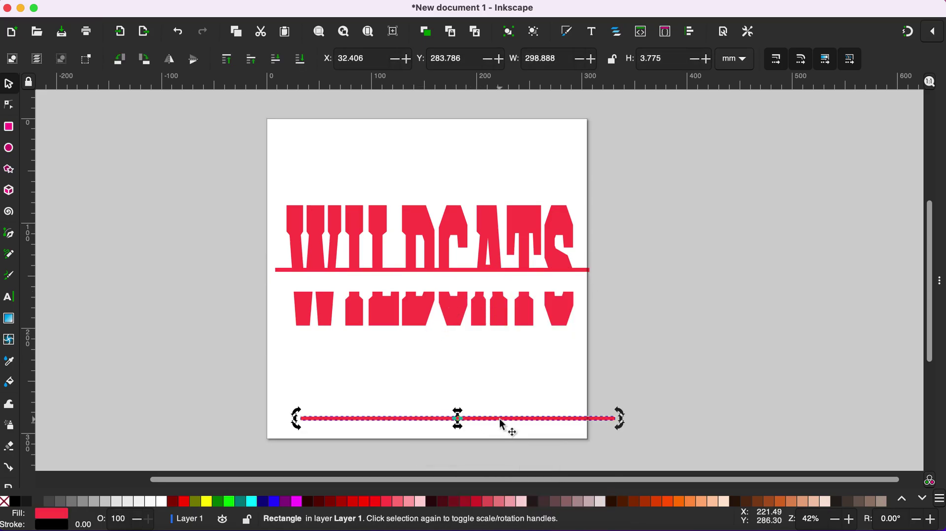
drag(499, 420, 469, 287)
click(461, 359)
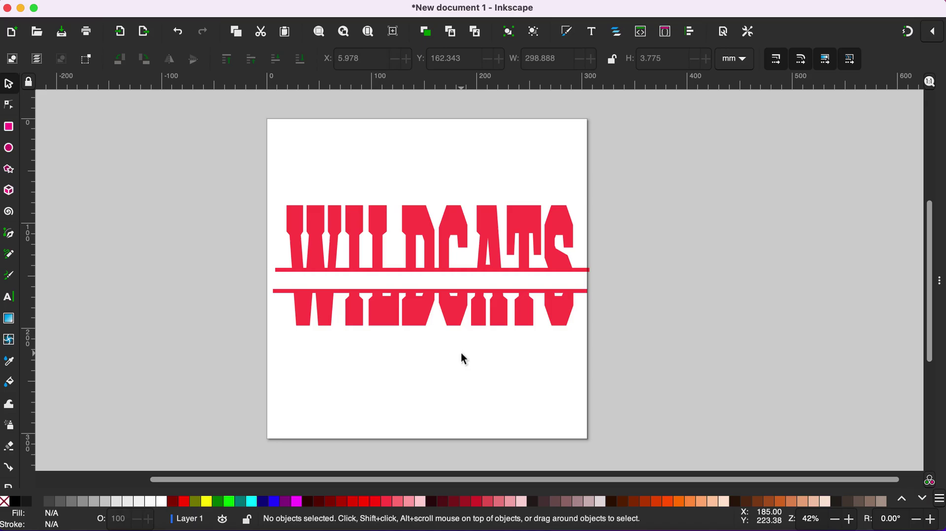
- Align the left edges of the two thin red bars using Align and Distribute
drag(249, 249, 285, 318)
click(281, 292)
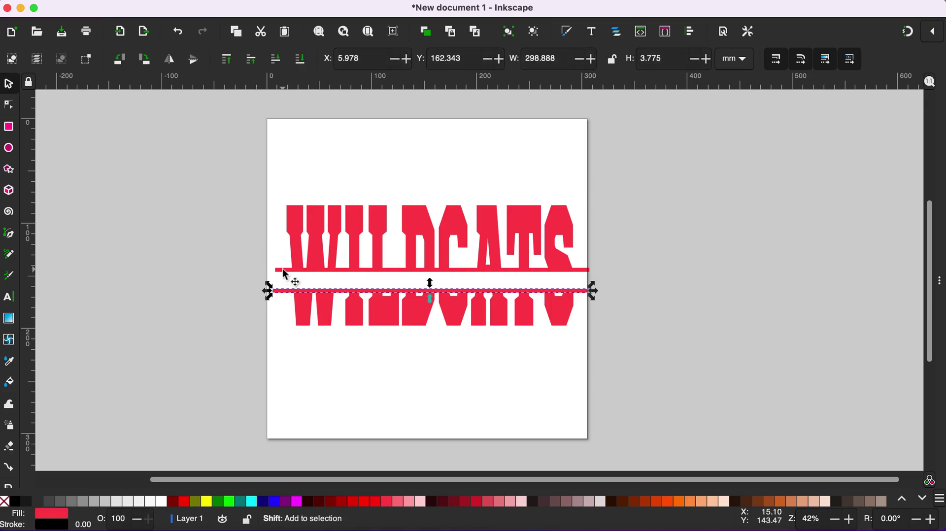
shift+click(290, 271)
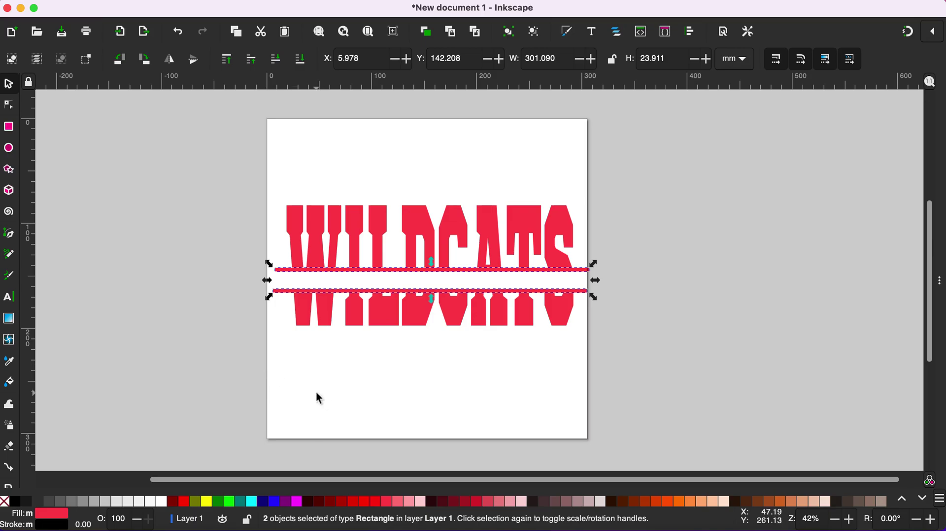
click(689, 35)
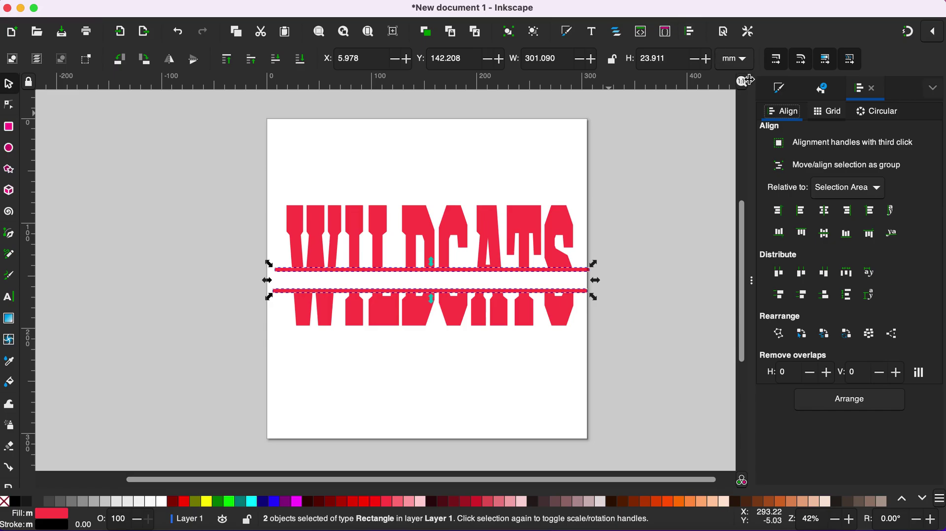
click(801, 212)
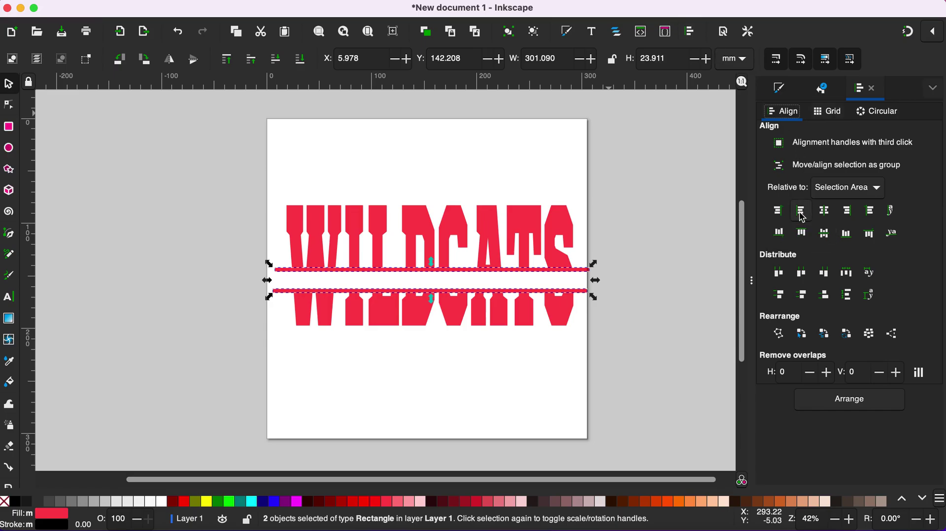
click(555, 400)
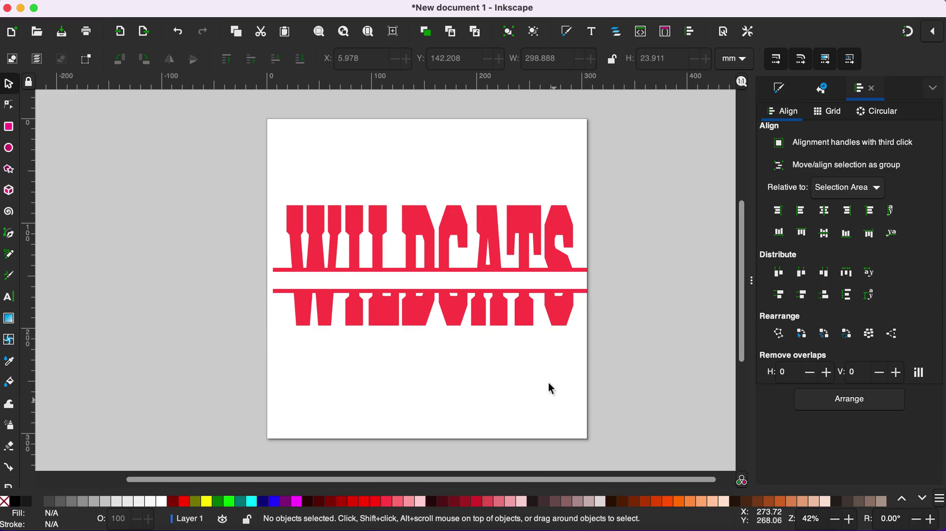
drag(225, 163, 617, 283)
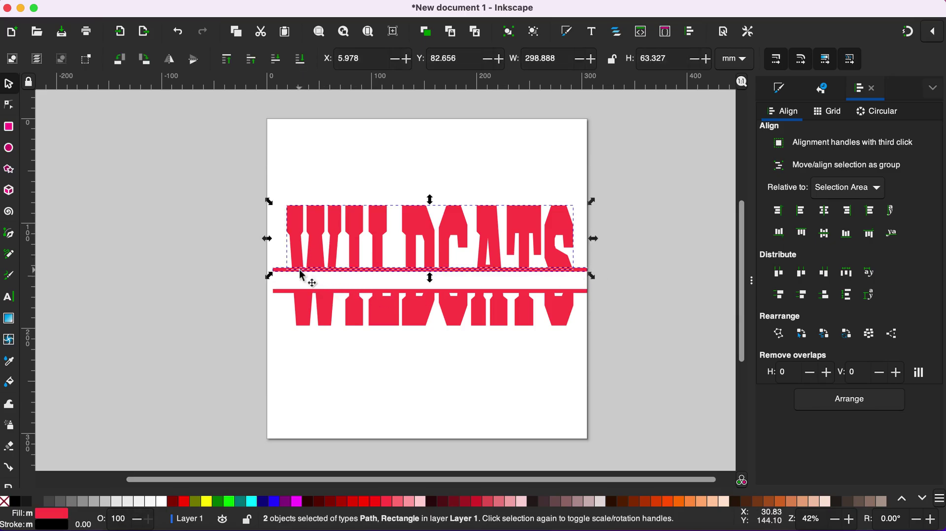
- Union the upper WILDCATS half with its bar, and the lower half with its bar
click(265, 1)
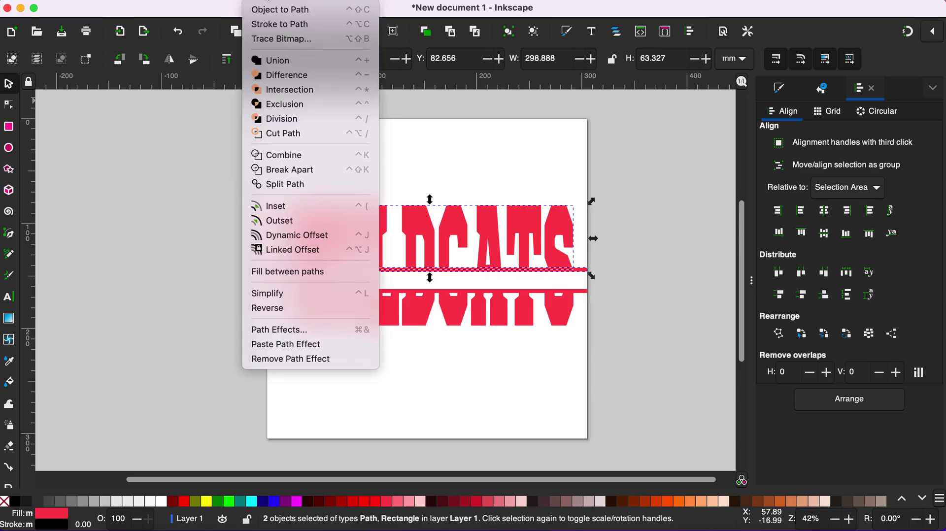
click(278, 60)
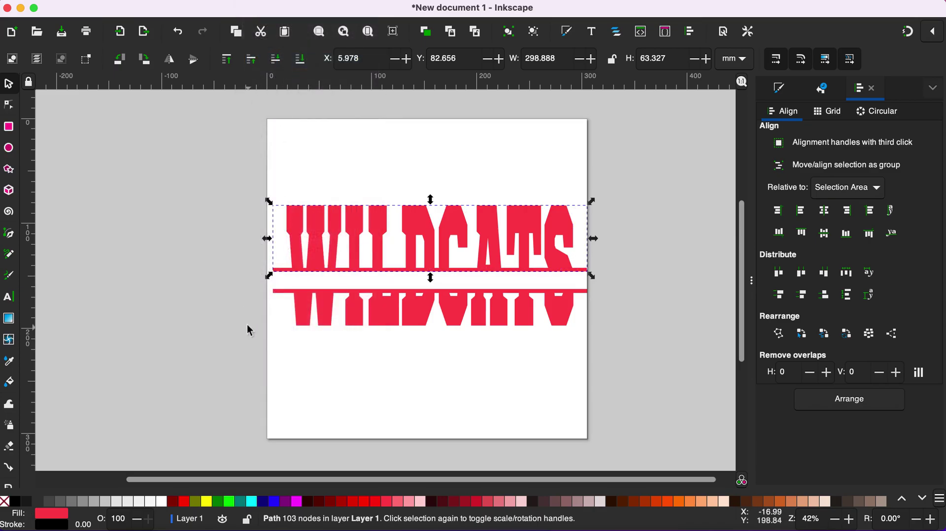
drag(240, 281, 594, 354)
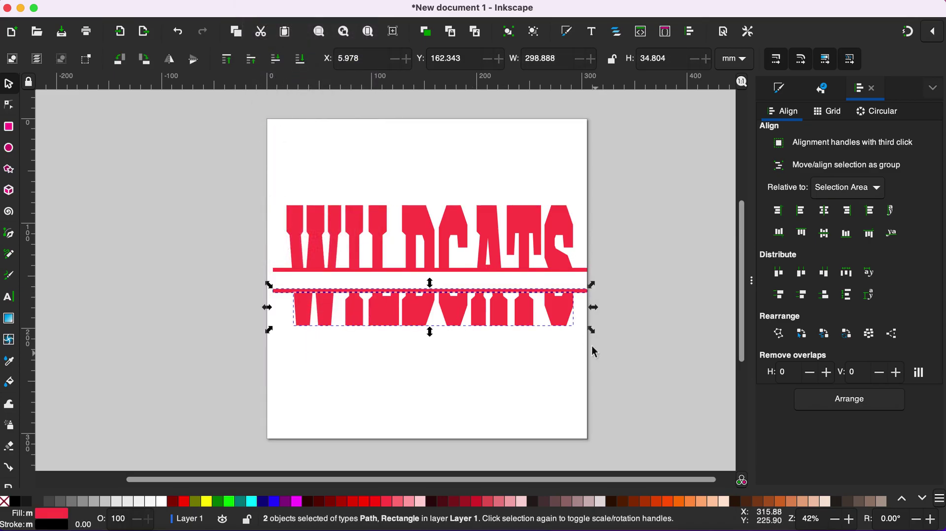
click(283, 1)
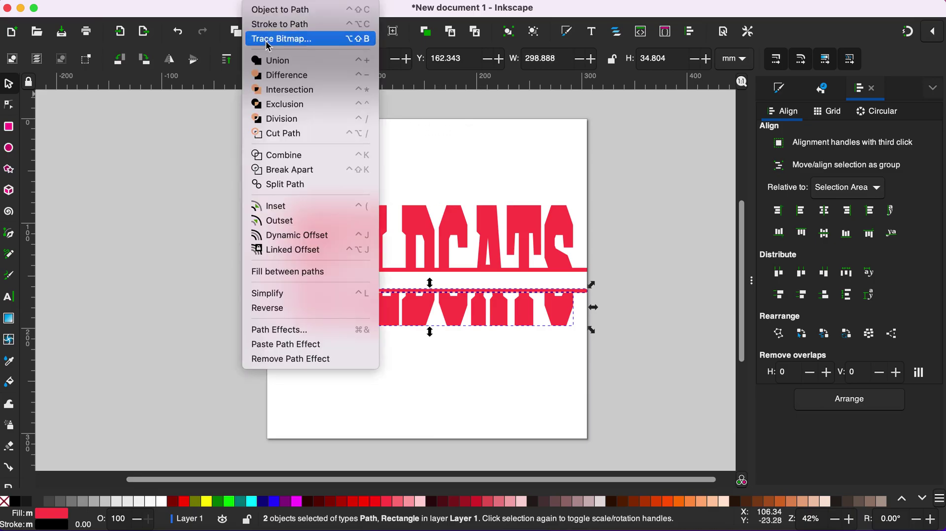
click(273, 66)
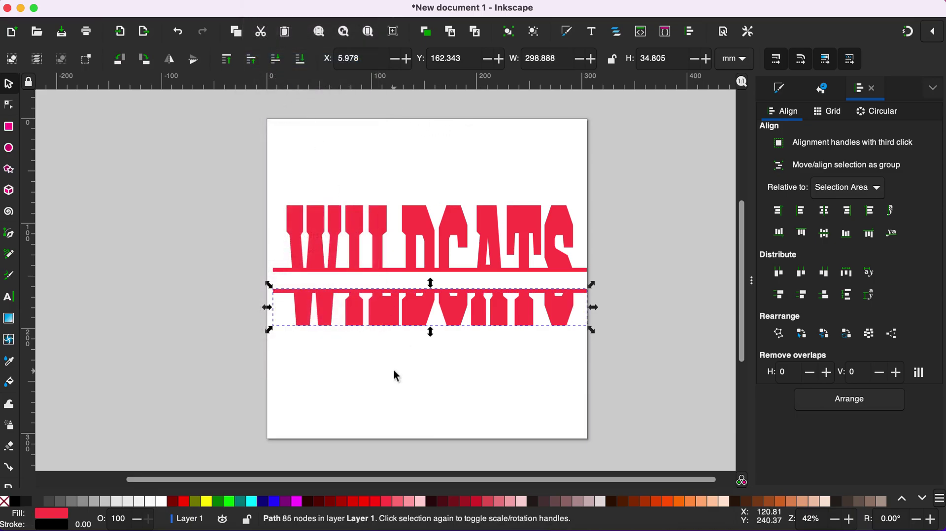
- Move the lower strip down to widen the gap and left-align both strips
click(393, 375)
drag(375, 309, 384, 335)
click(193, 247)
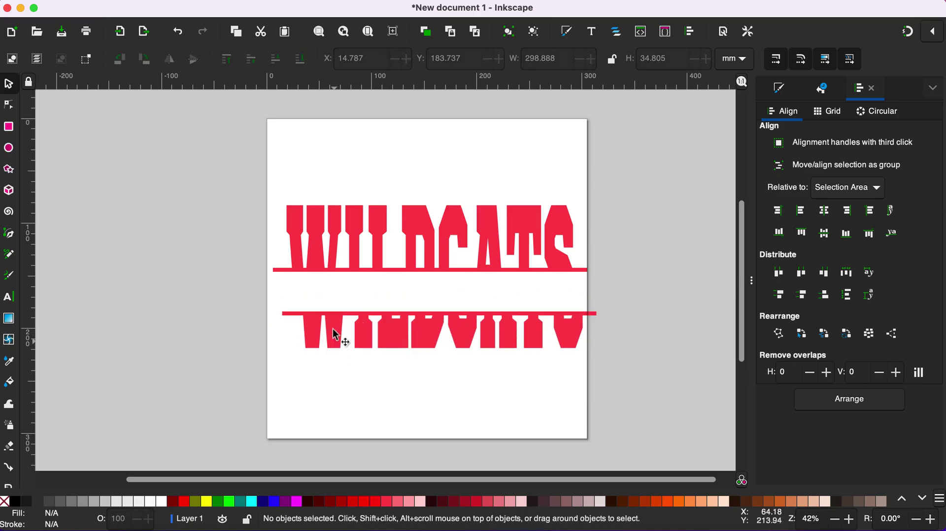
drag(243, 150, 619, 396)
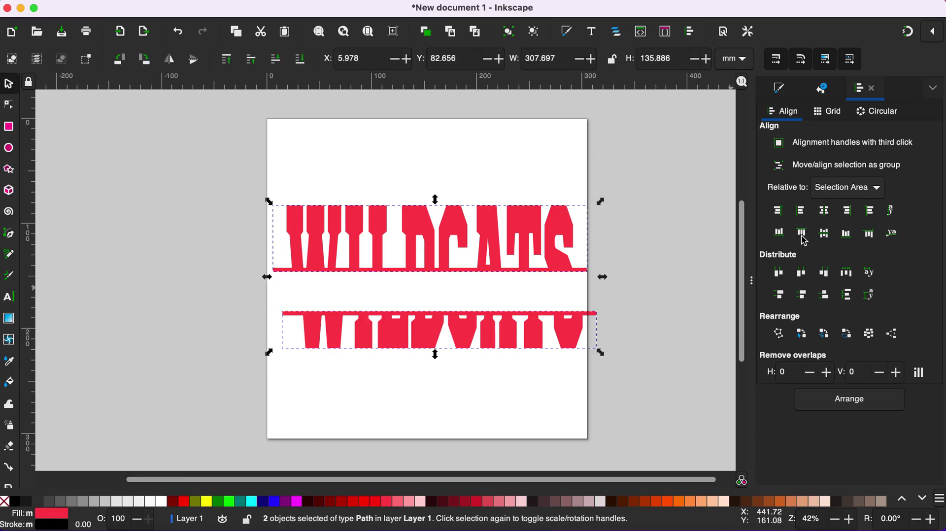
click(799, 215)
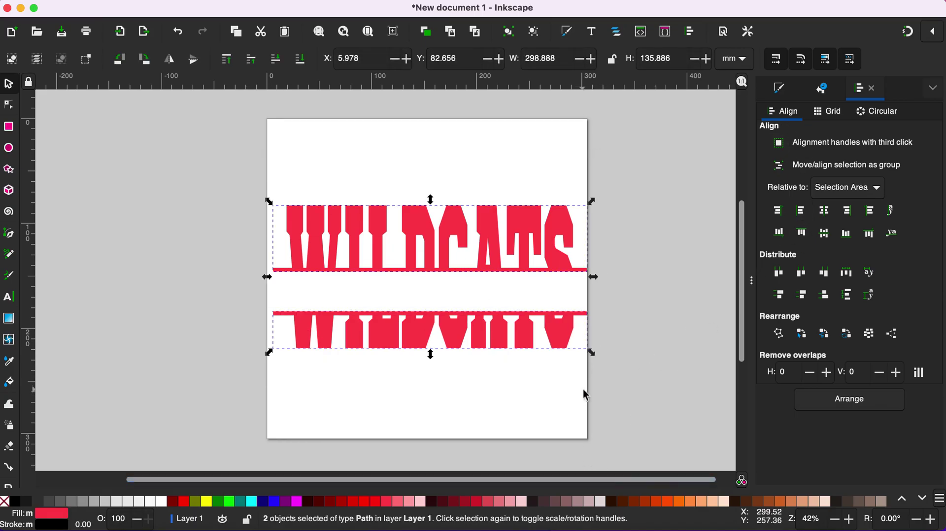
drag(587, 393, 327, 243)
- Add the text FOOTBALL near the page bottom and enlarge it
click(45, 328)
click(14, 302)
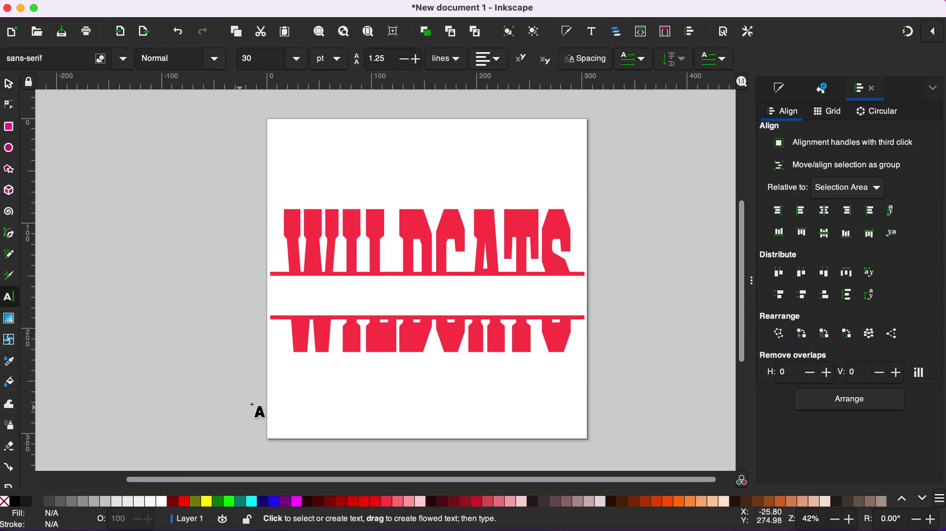
click(298, 397)
text(F)
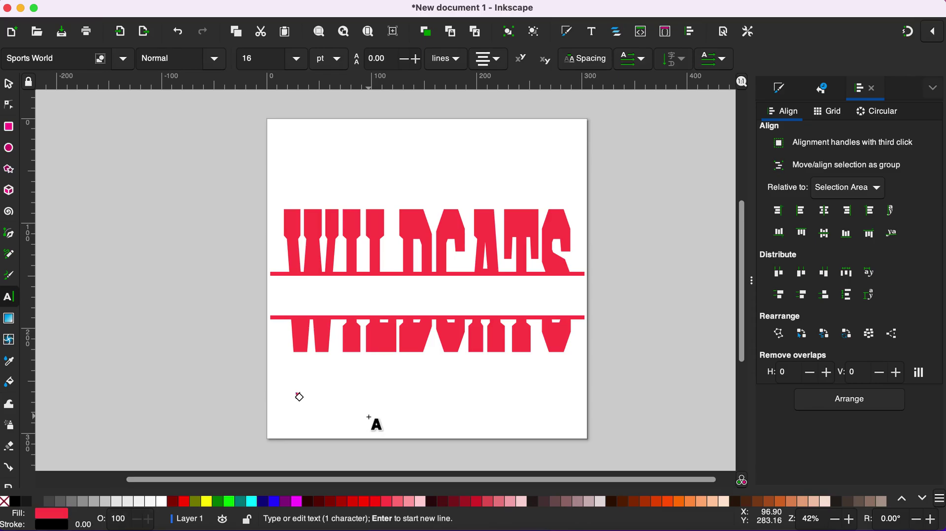
text(OOTBALL)
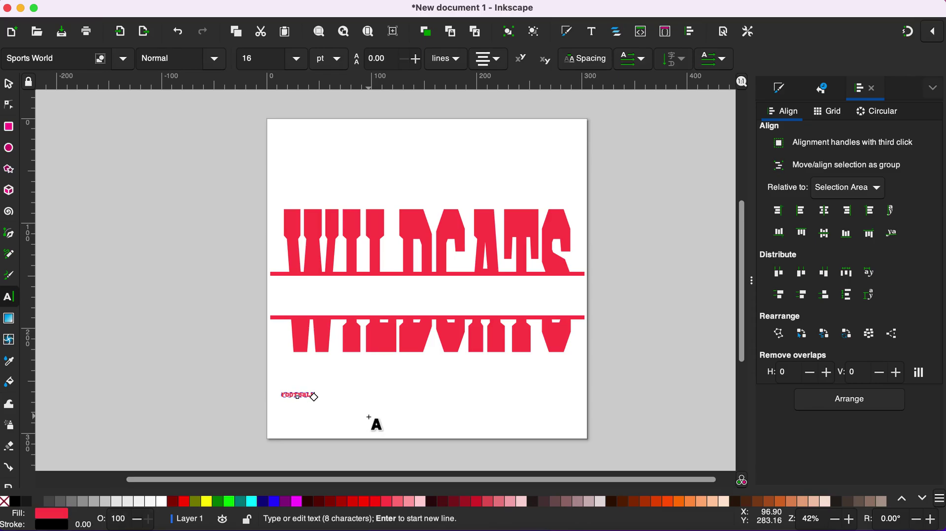
click(9, 85)
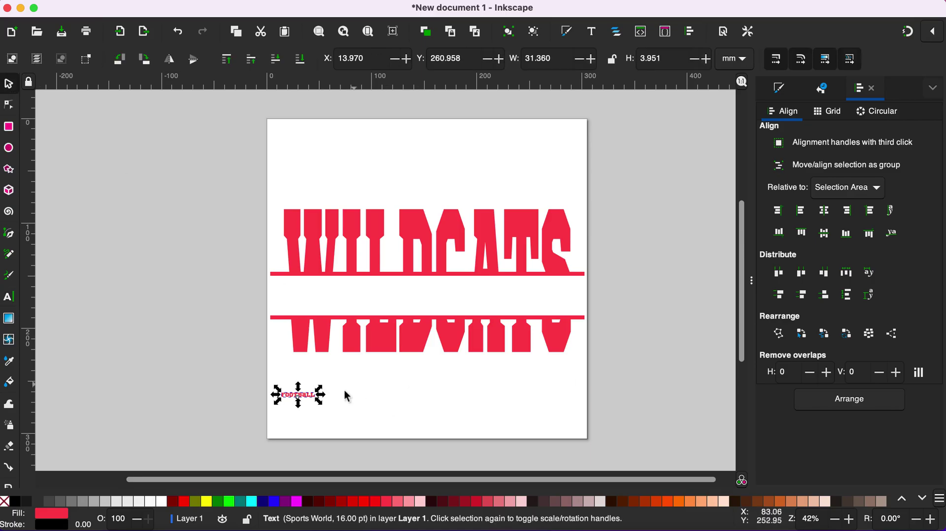
drag(326, 408, 515, 436)
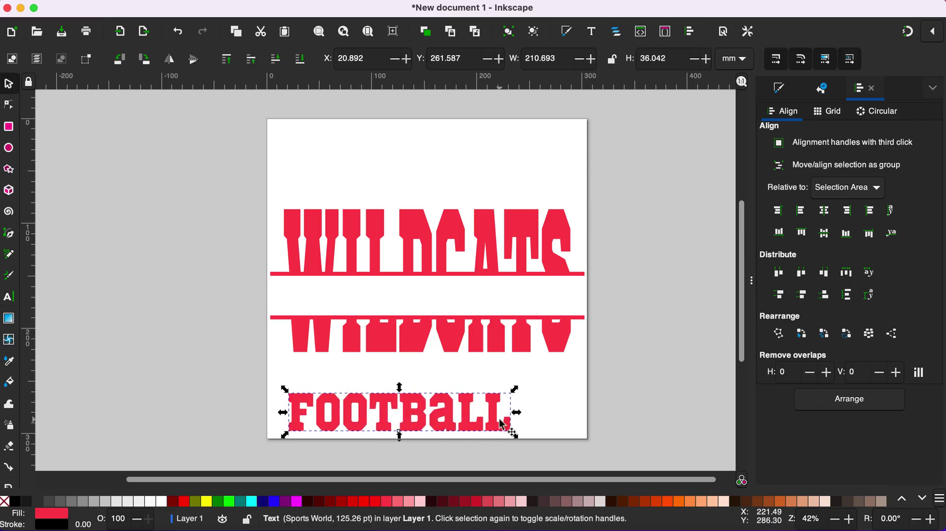
- Give football a thin rounded font and stretch it to about 255.764 × 31.927 mm in the gap
click(450, 419)
double_click(430, 413)
key(ctrl+a)
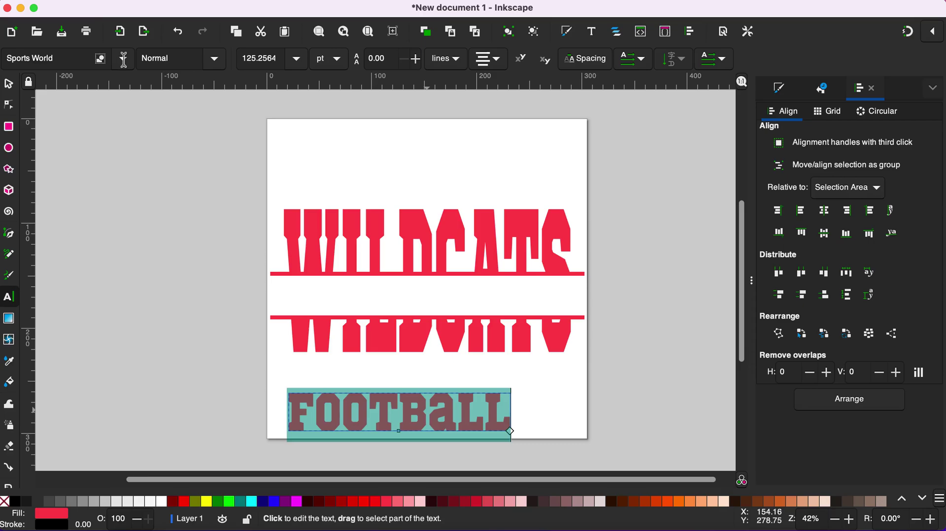
click(123, 59)
click(143, 206)
key(F1)
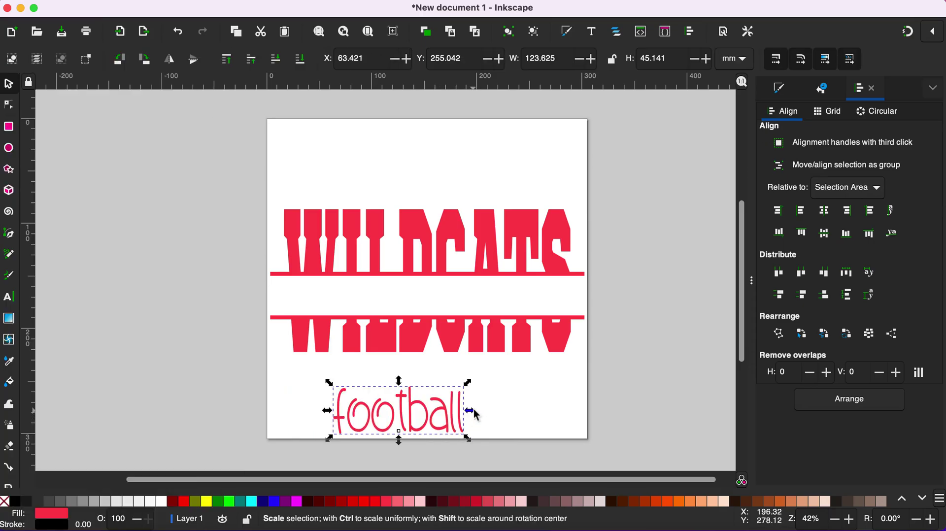
drag(473, 415, 501, 314)
drag(400, 275, 400, 282)
drag(512, 297, 531, 302)
- Fill both WILDCATS strips with pure red from the palette and the 'football' text with Navy
shift+click(338, 243)
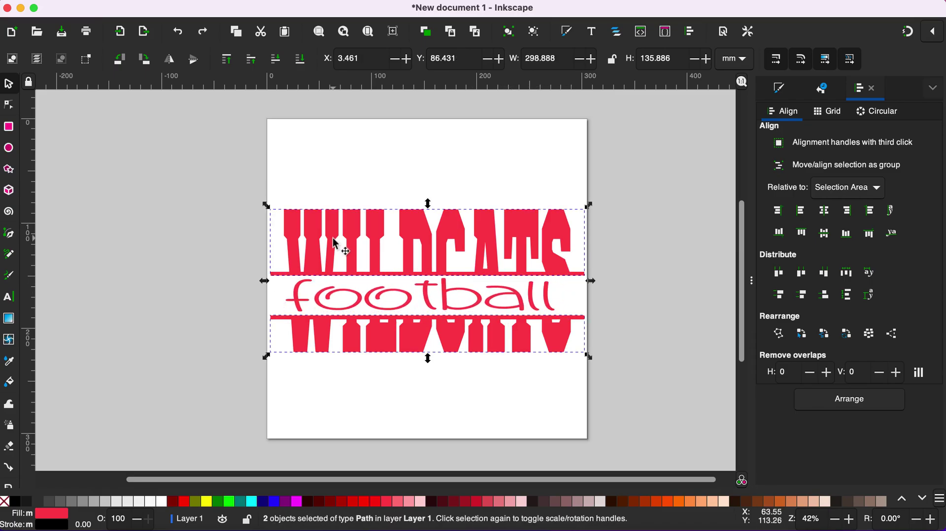
click(356, 501)
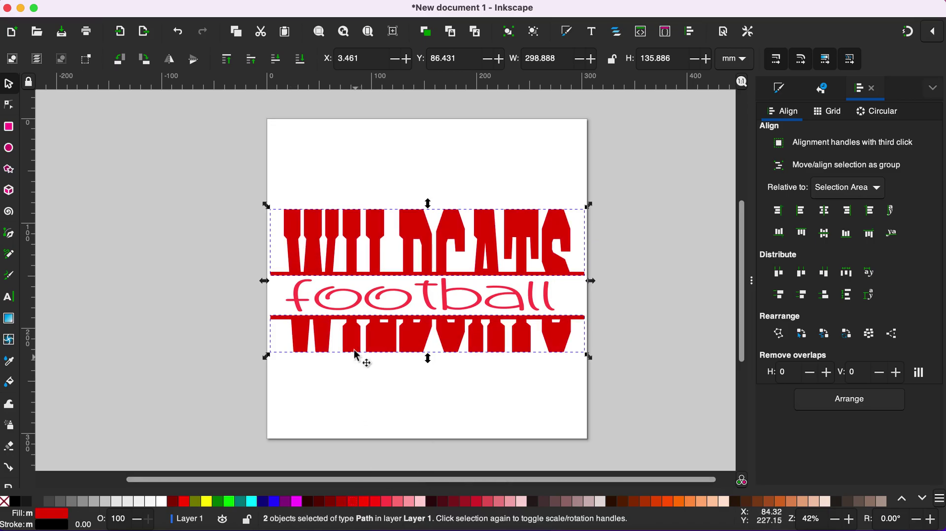
click(340, 310)
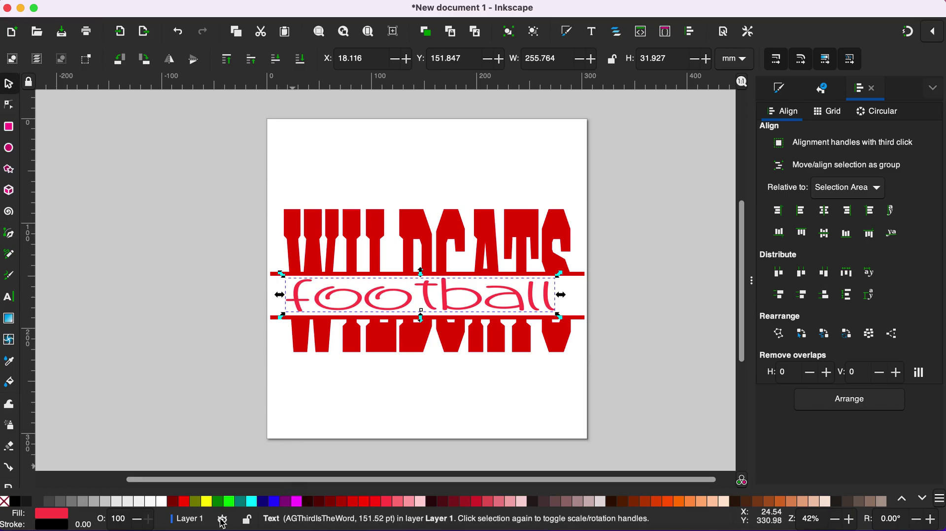
click(265, 501)
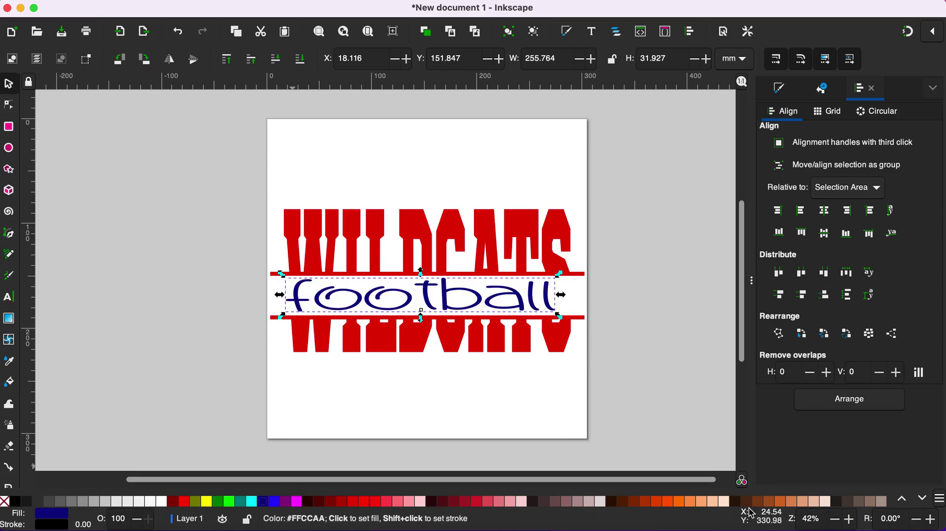
click(541, 374)
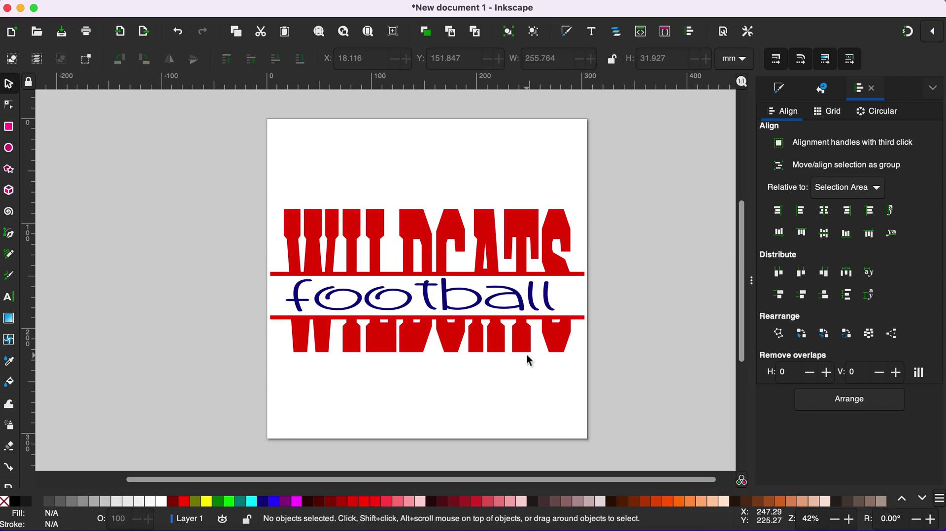